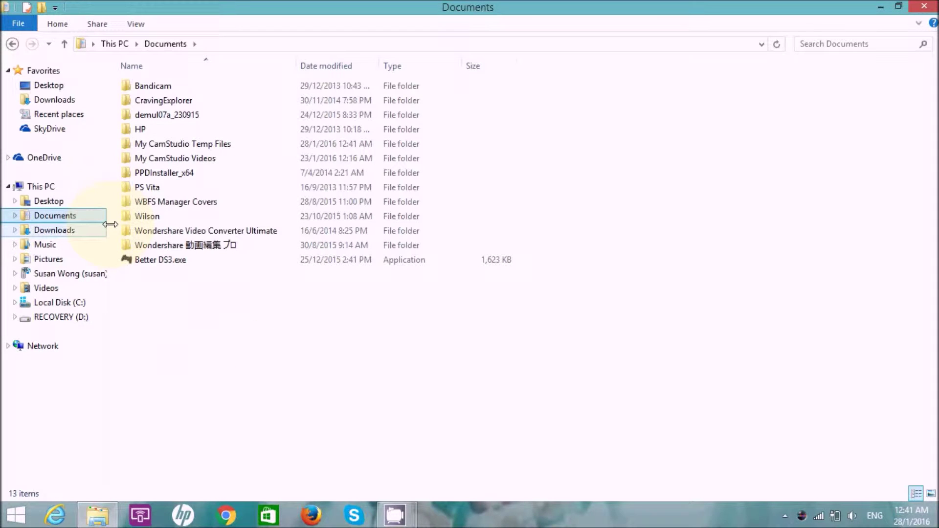
Step: Open Wilson's MMD collection folder and maximize the Explorer window
{"action": "double_click", "coordinate": [177, 216]}
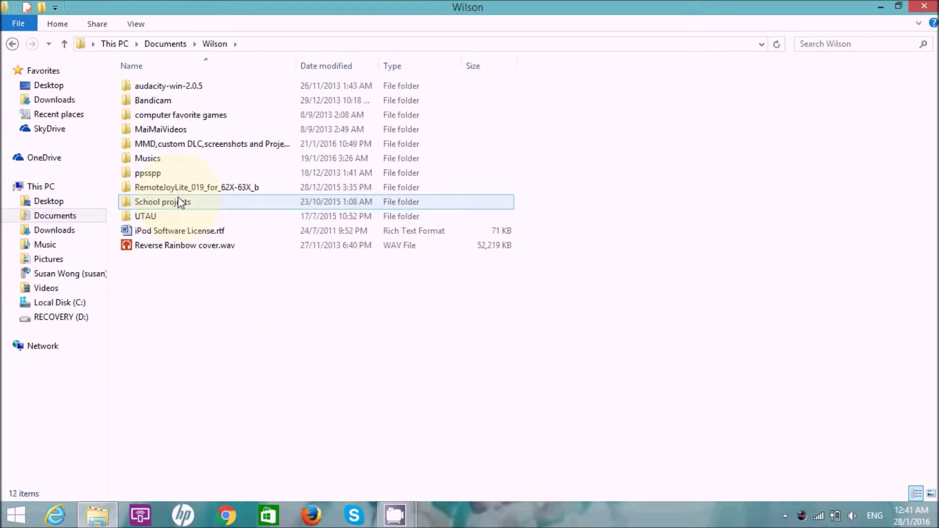
{"action": "left_click", "coordinate": [188, 144]}
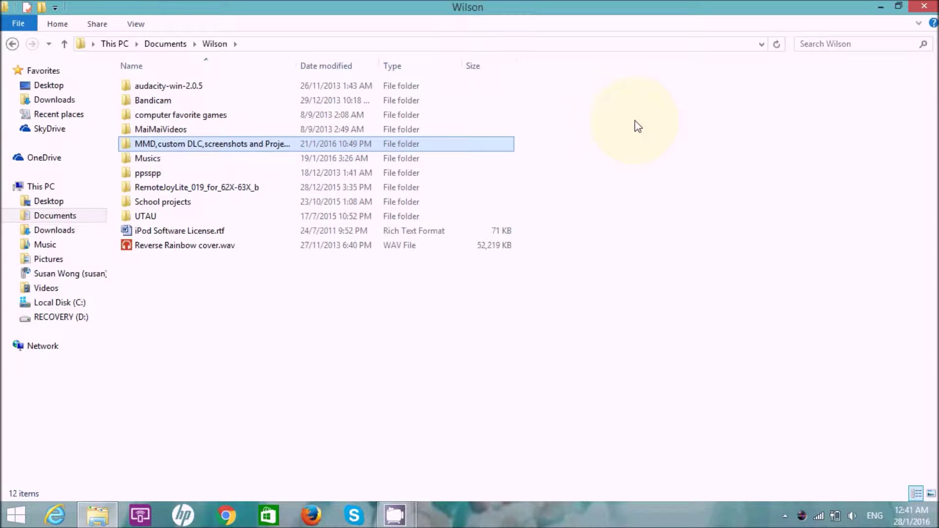
{"action": "key", "text": "Return"}
{"action": "key", "text": "super+Down"}
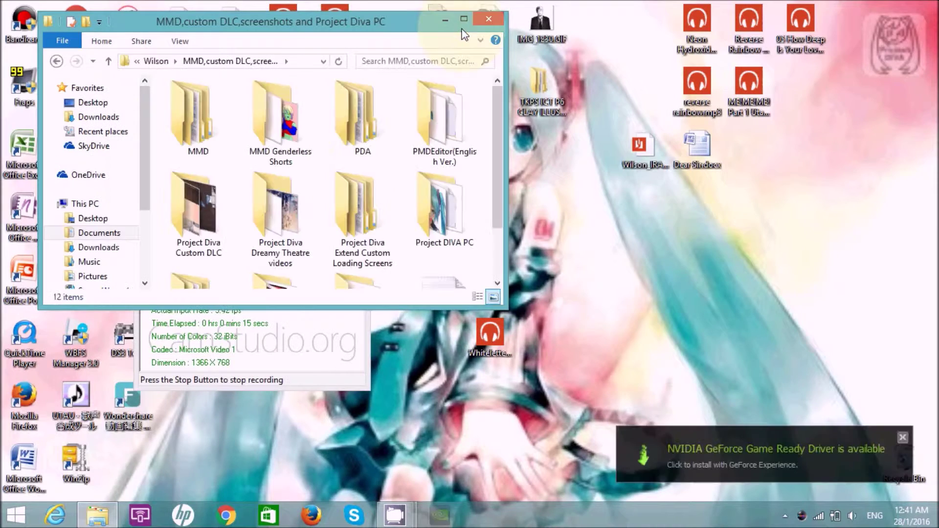
{"action": "left_click", "coordinate": [466, 18]}
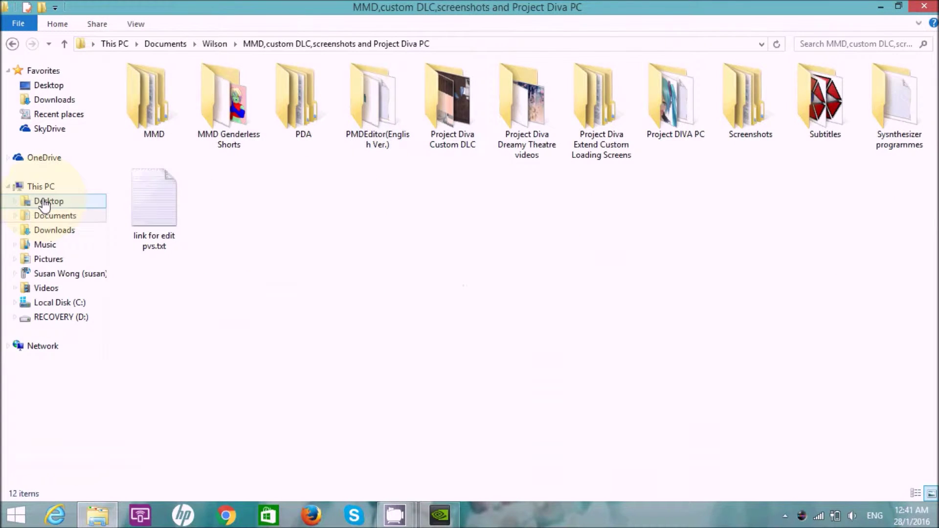
Step: Browse into PMDEditor(English Ver.), launch PMDEditor.exe, and dismiss the graphics driver notification
{"action": "double_click", "coordinate": [168, 102]}
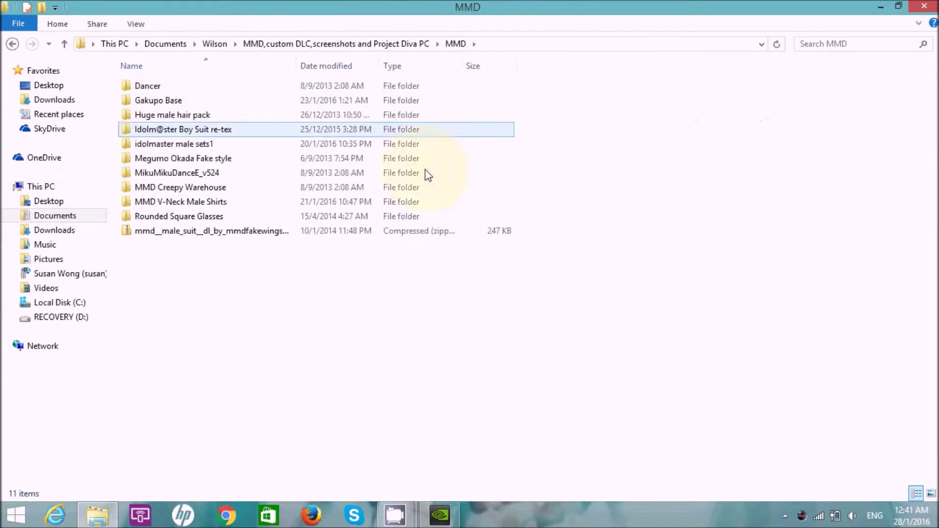
{"action": "left_click", "coordinate": [12, 44]}
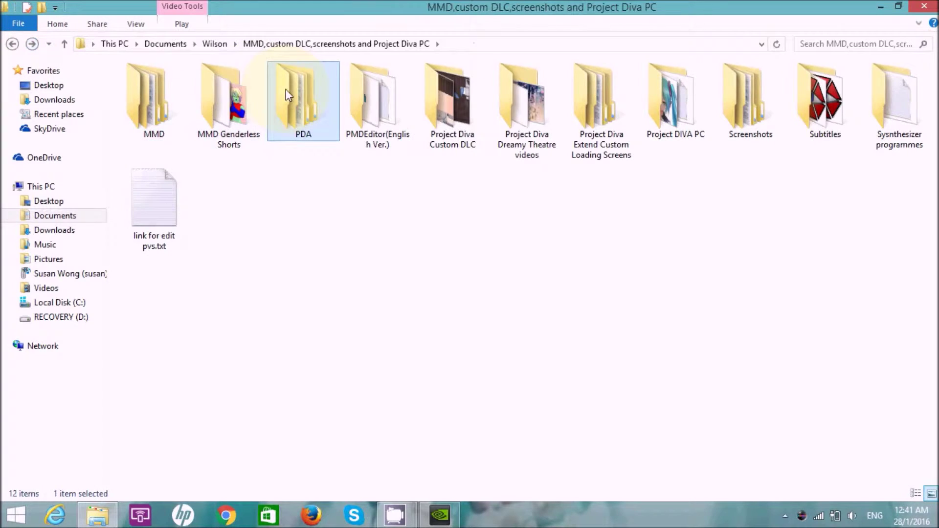
{"action": "double_click", "coordinate": [286, 89]}
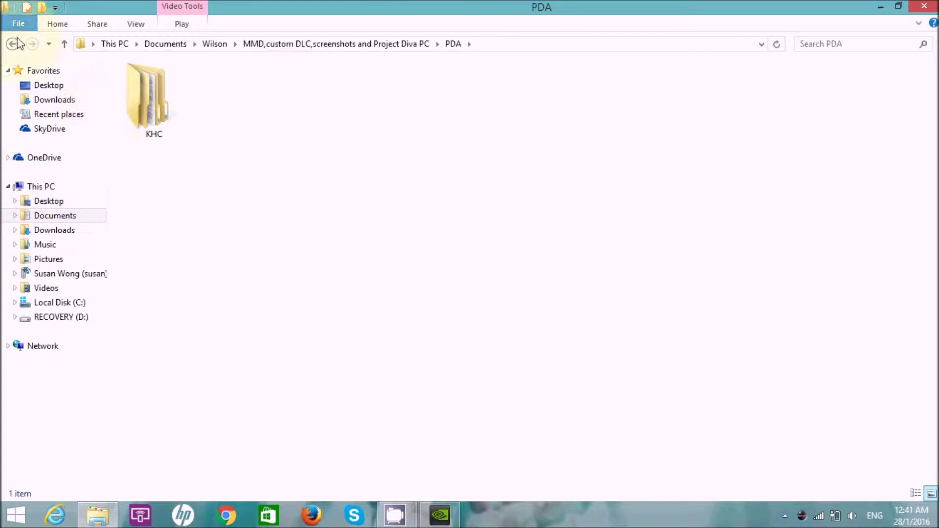
{"action": "left_click", "coordinate": [63, 44]}
{"action": "double_click", "coordinate": [359, 110]}
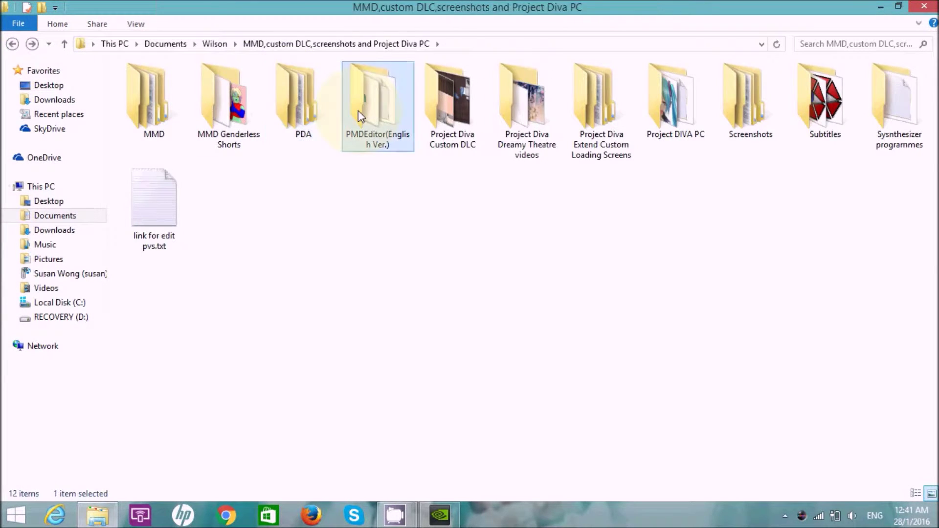
{"action": "left_click", "coordinate": [179, 158]}
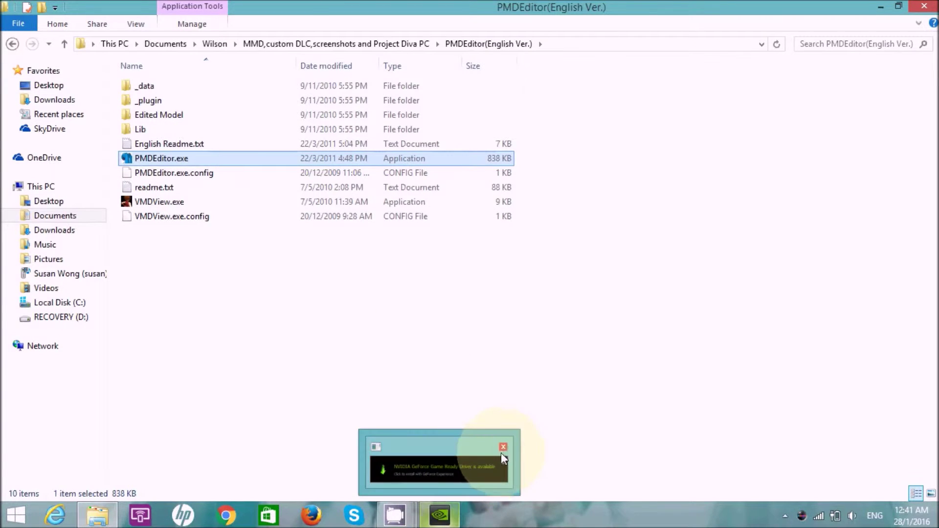
{"action": "mouse_move", "coordinate": [440, 515]}
{"action": "left_click", "coordinate": [503, 453]}
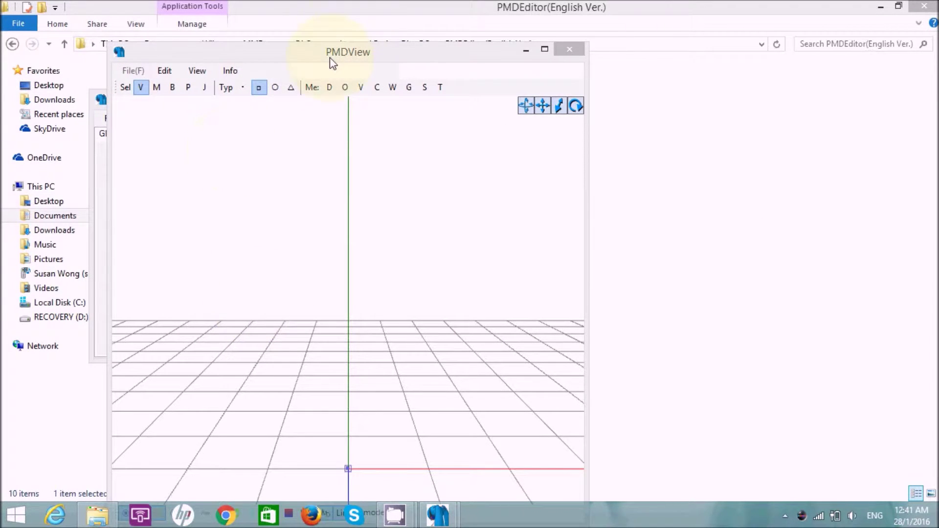
Step: Place the PMDView and PMD windows side by side, then start File > Open
{"action": "left_click_drag", "start_coordinate": [331, 53], "coordinate": [529, 22]}
{"action": "left_click", "coordinate": [208, 100]}
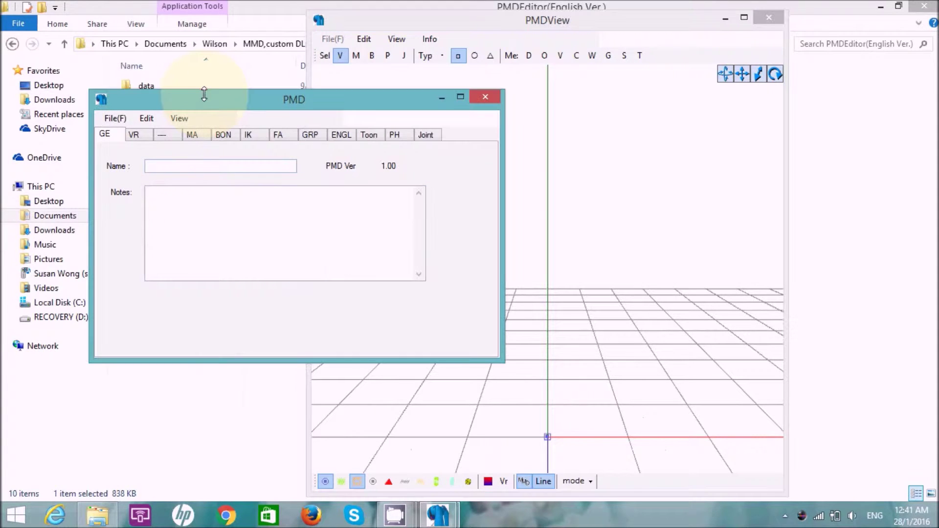
{"action": "left_click_drag", "start_coordinate": [207, 100], "coordinate": [126, 89]}
{"action": "left_click", "coordinate": [106, 98]}
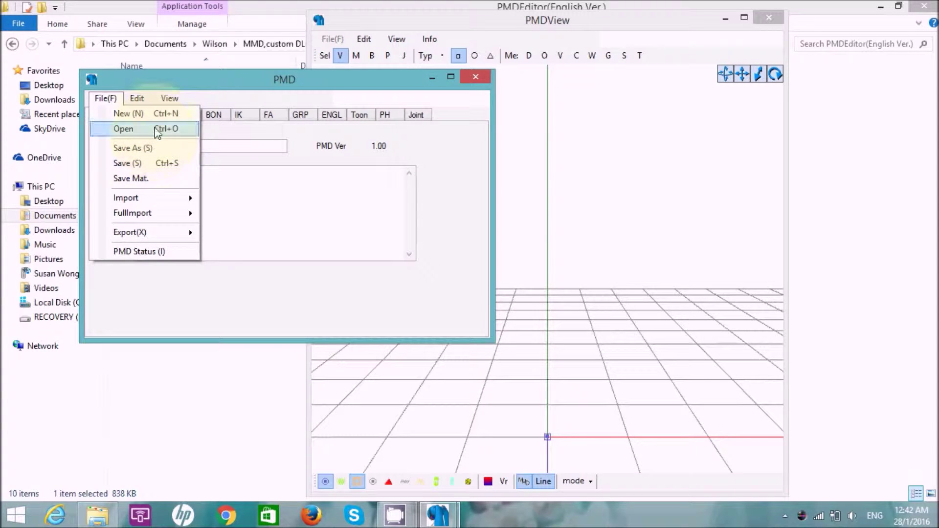
{"action": "left_click", "coordinate": [157, 129]}
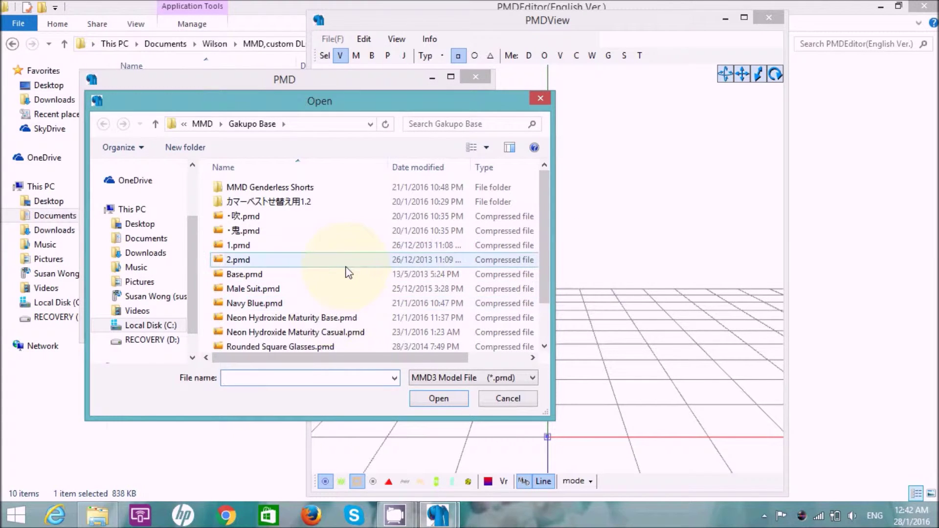
Step: Pick Neon Hydroxide Maturity Base.pmd from the Gakupo Base files and load it
{"action": "left_click", "coordinate": [346, 276]}
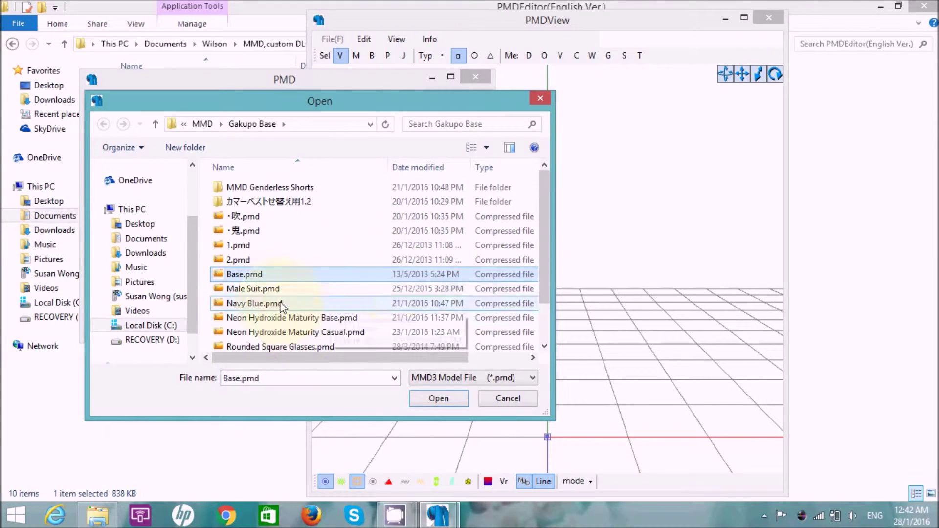
{"action": "left_click", "coordinate": [435, 324]}
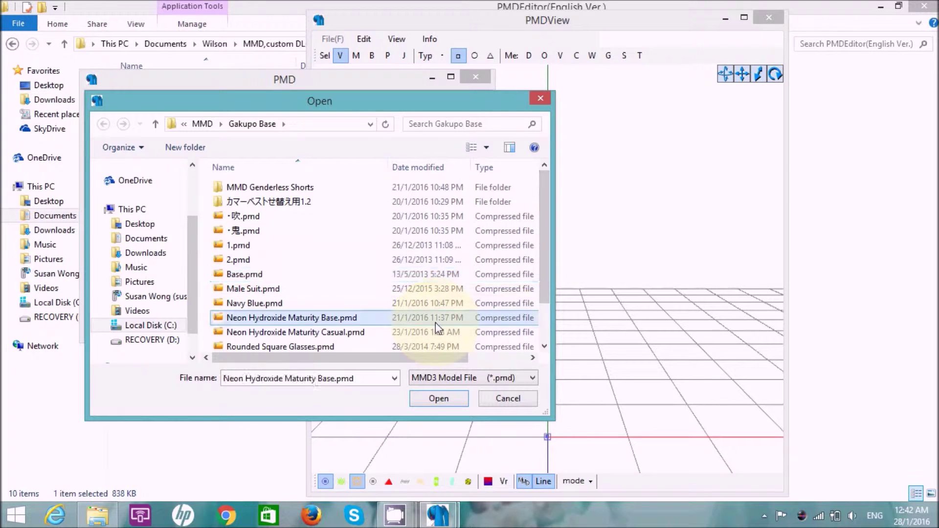
{"action": "left_click", "coordinate": [386, 335]}
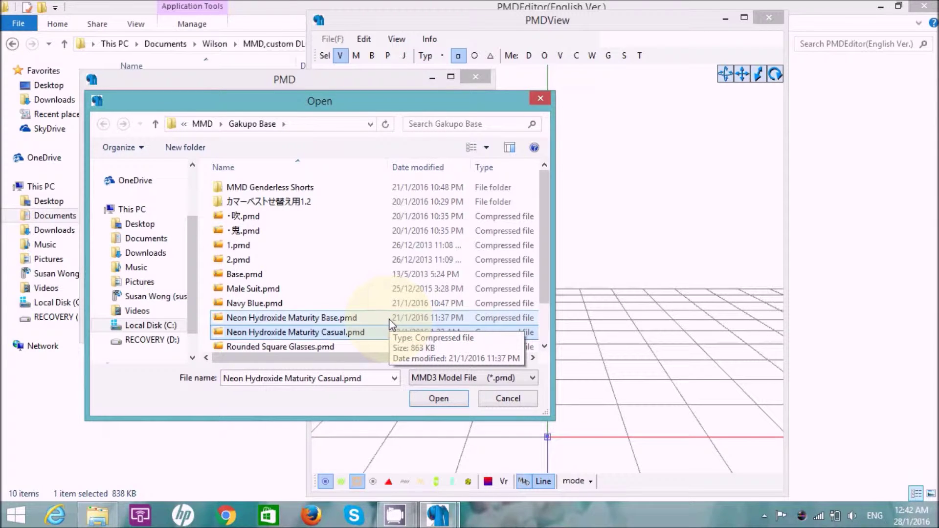
{"action": "left_click", "coordinate": [390, 323]}
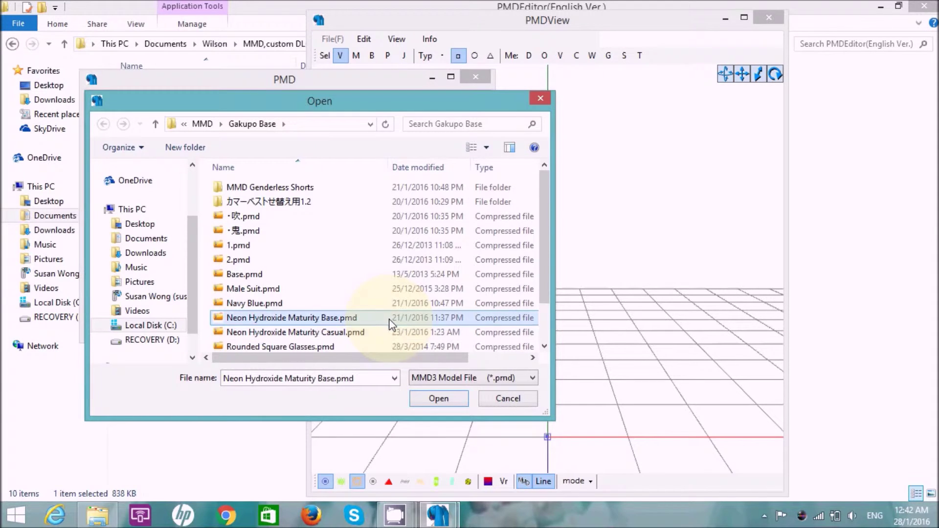
{"action": "left_click", "coordinate": [430, 402]}
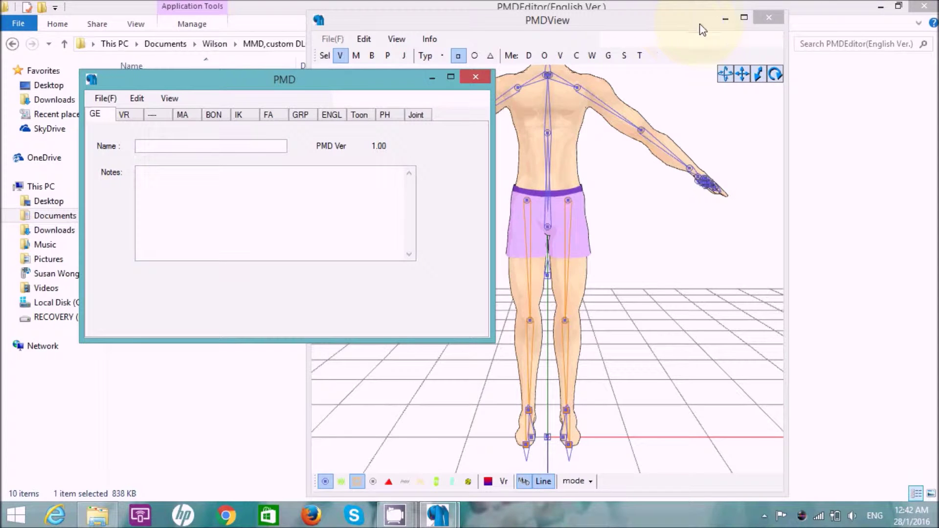
{"action": "left_click", "coordinate": [744, 17]}
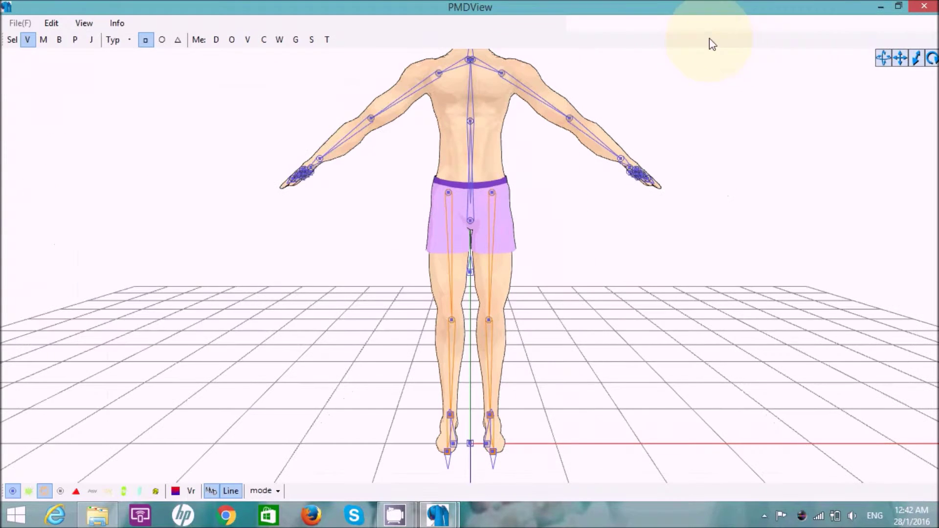
{"action": "left_click_drag", "start_coordinate": [905, 65], "coordinate": [906, 67]}
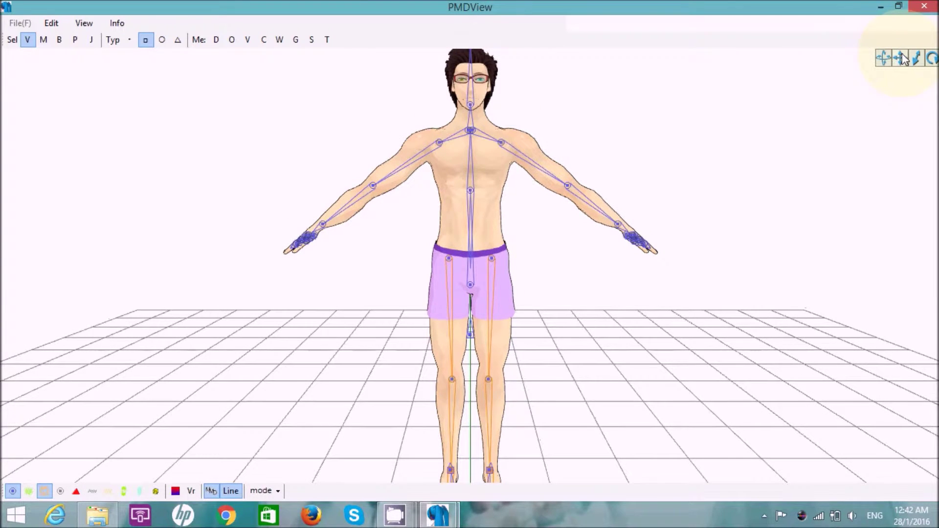
{"action": "left_click_drag", "start_coordinate": [905, 65], "coordinate": [904, 58]}
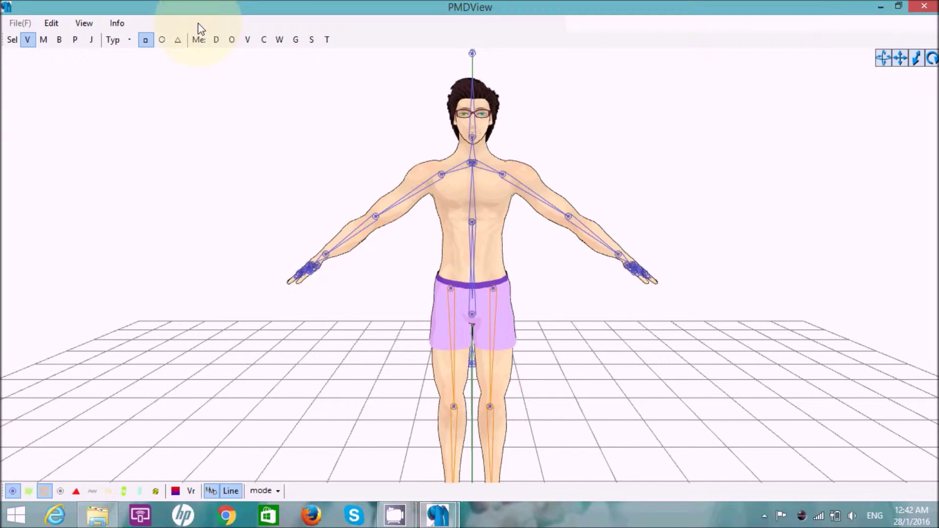
{"action": "scroll", "coordinate": [275, 290], "scroll_direction": "up", "scroll_amount": 2}
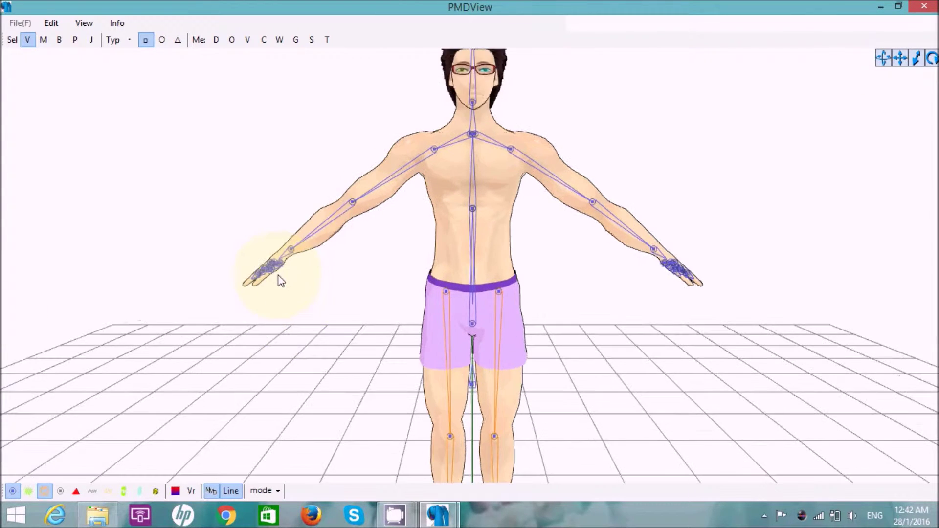
{"action": "scroll", "coordinate": [279, 278], "scroll_direction": "up", "scroll_amount": 2}
{"action": "scroll", "coordinate": [279, 279], "scroll_direction": "up", "scroll_amount": 3}
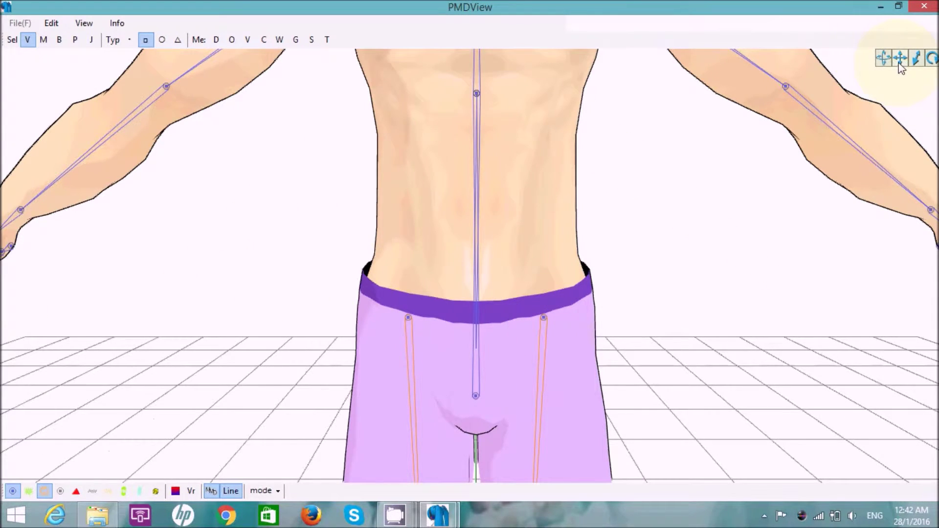
{"action": "left_click_drag", "start_coordinate": [901, 59], "coordinate": [908, 60]}
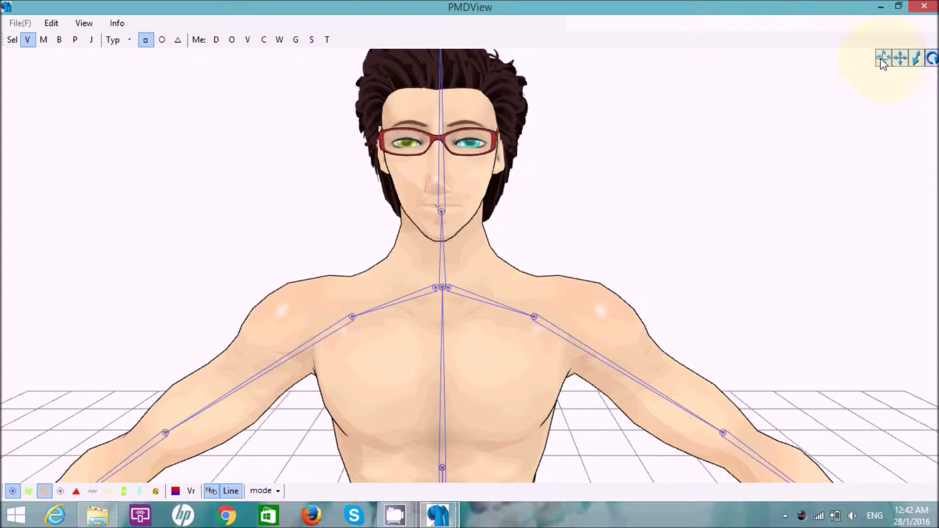
{"action": "left_click_drag", "start_coordinate": [881, 70], "coordinate": [883, 64]}
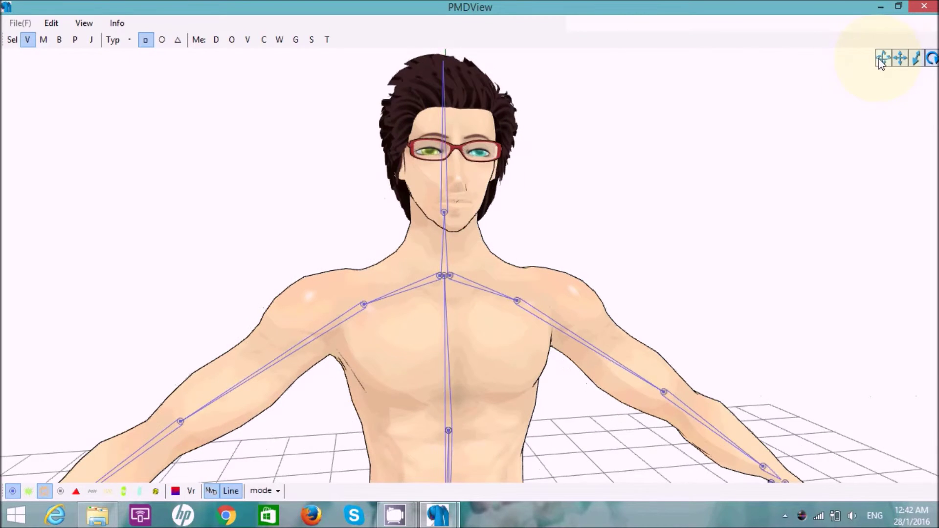
{"action": "left_click_drag", "start_coordinate": [881, 61], "coordinate": [884, 63]}
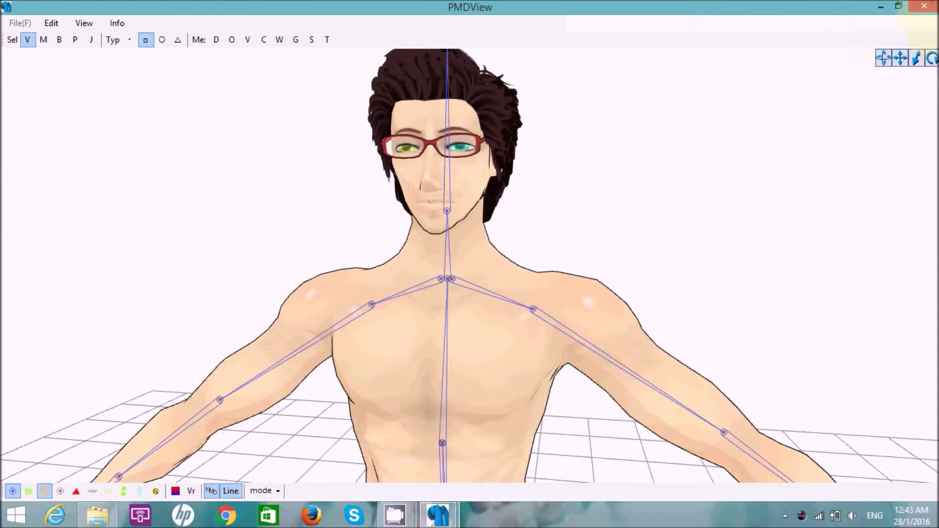
{"action": "left_click_drag", "start_coordinate": [901, 61], "coordinate": [902, 65]}
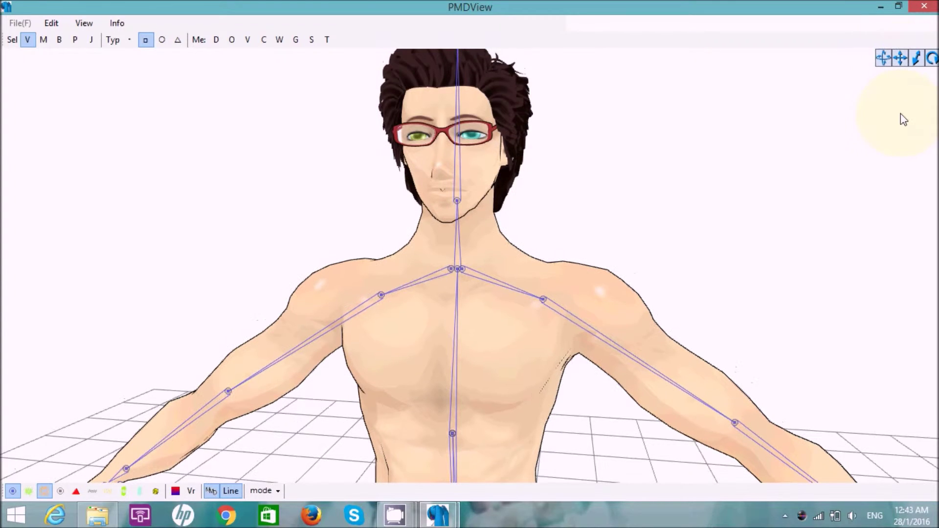
{"action": "mouse_move", "coordinate": [918, 59]}
{"action": "left_mouse_down"}
{"action": "mouse_move", "coordinate": [922, 67]}
{"action": "mouse_move", "coordinate": [894, 60]}
{"action": "left_mouse_up"}
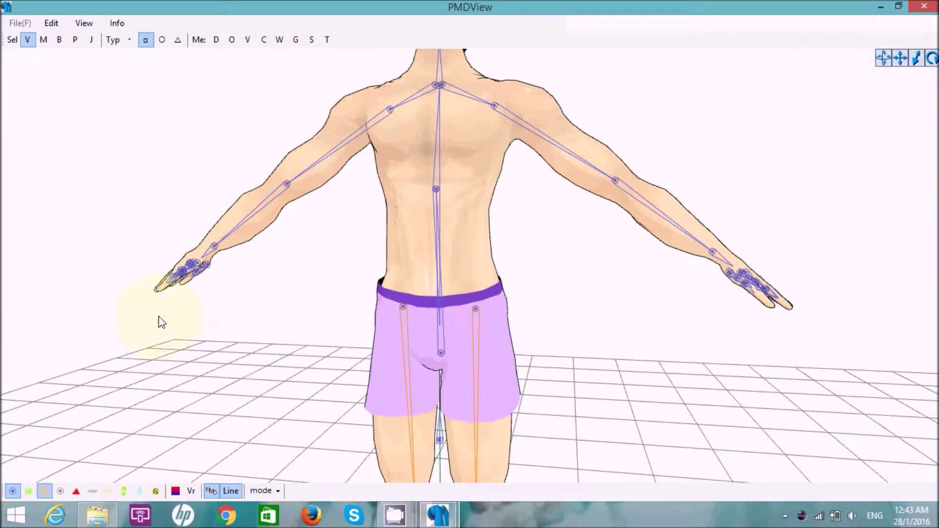
{"action": "left_click_drag", "start_coordinate": [317, 252], "coordinate": [547, 396]}
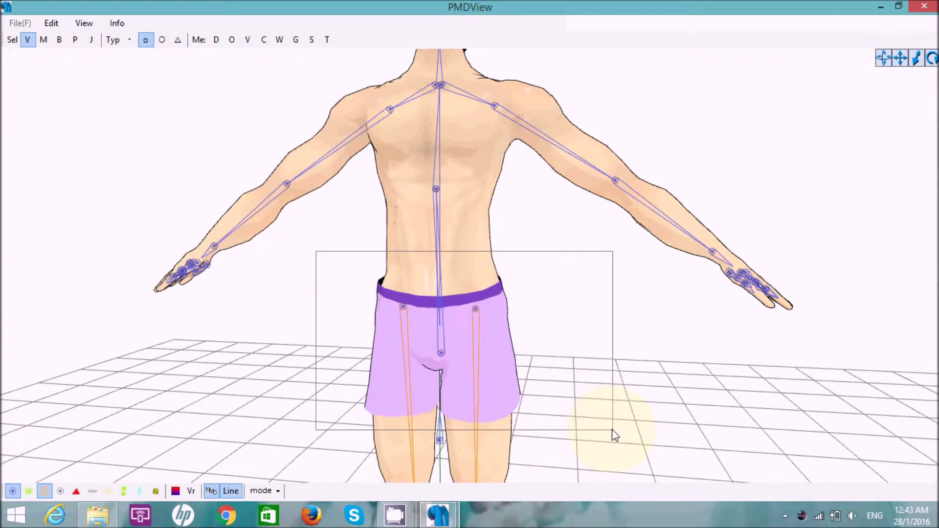
{"action": "left_click_drag", "start_coordinate": [612, 435], "coordinate": [612, 429]}
{"action": "left_click", "coordinate": [440, 349]}
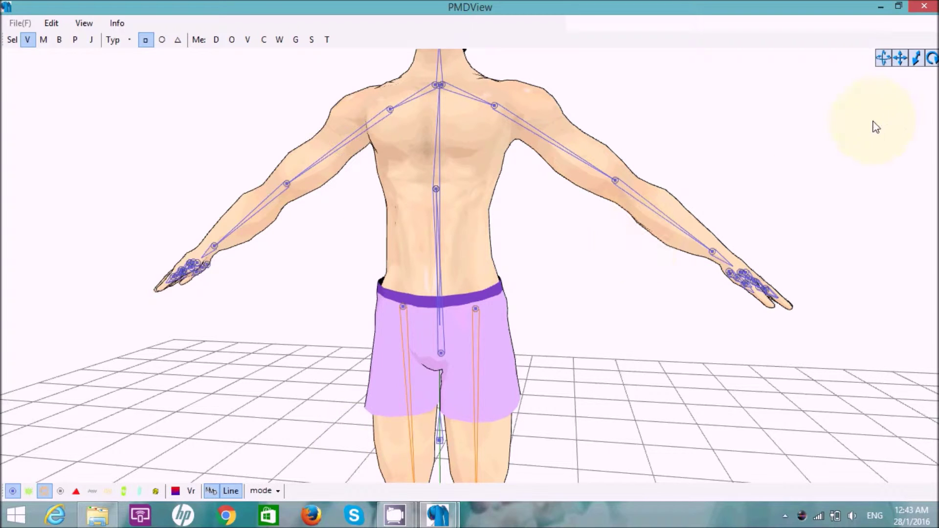
{"action": "left_click_drag", "start_coordinate": [880, 62], "coordinate": [880, 63]}
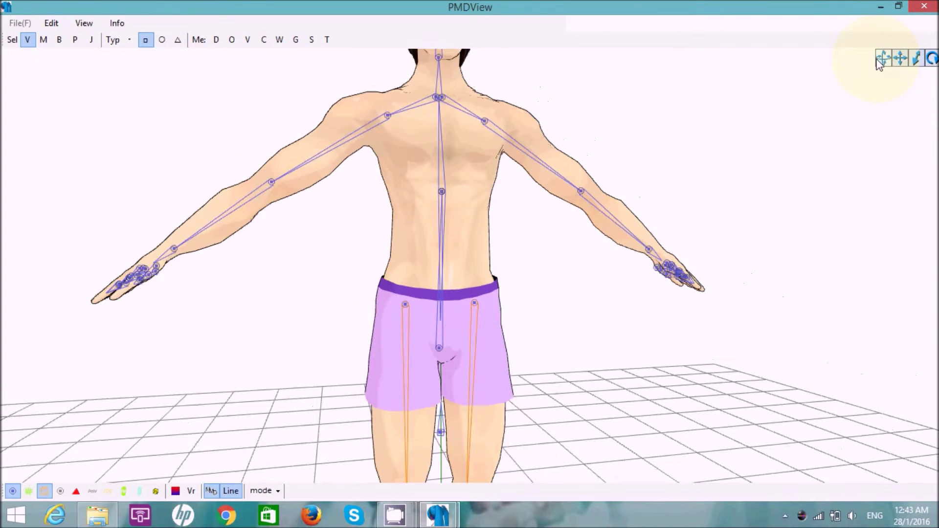
{"action": "left_click_drag", "start_coordinate": [880, 62], "coordinate": [880, 63]}
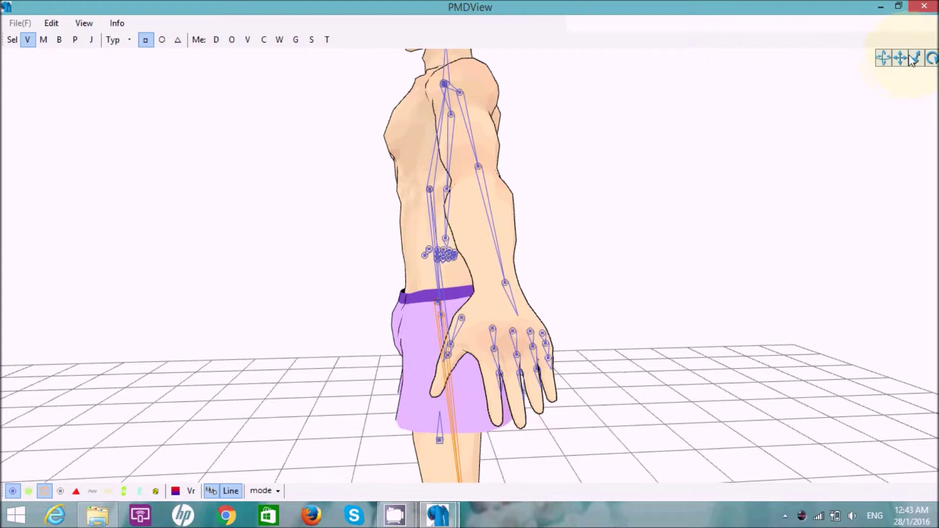
{"action": "left_click_drag", "start_coordinate": [916, 61], "coordinate": [884, 62]}
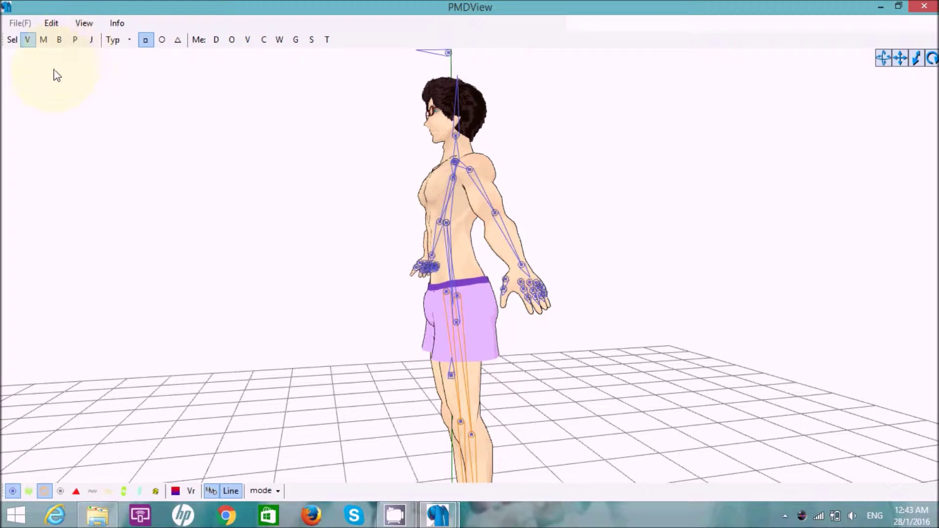
{"action": "left_click", "coordinate": [438, 518]}
Step: Run the Edit > Plugins > System > Size plugin, showing scale 1.0
{"action": "left_click", "coordinate": [364, 440]}
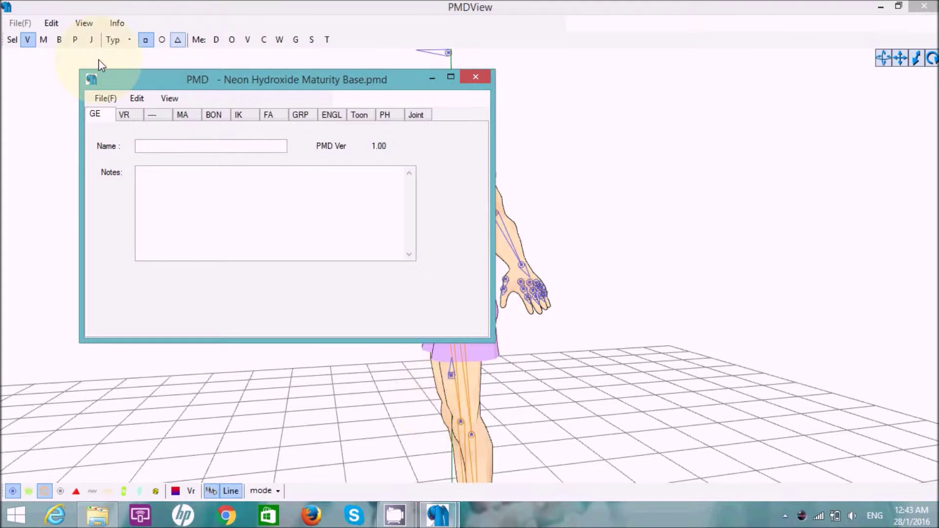
{"action": "left_click", "coordinate": [136, 99]}
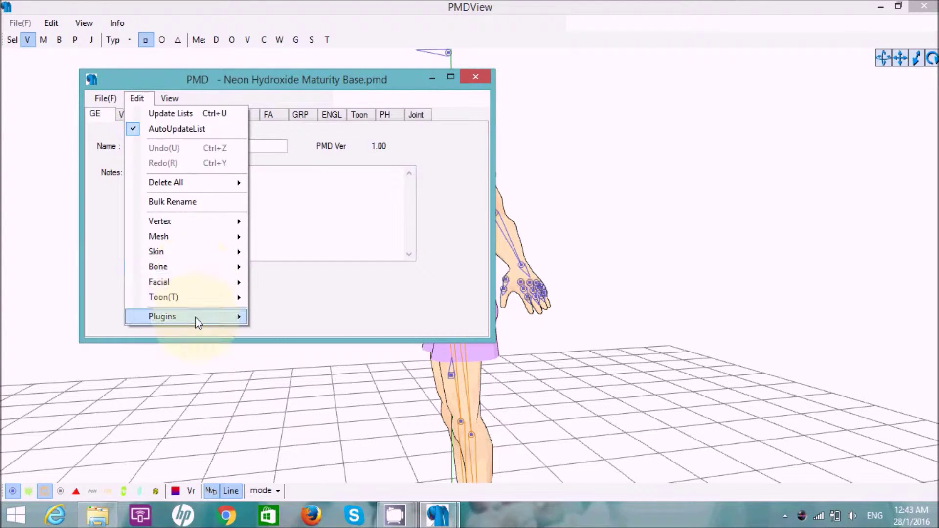
{"action": "mouse_move", "coordinate": [286, 333]}
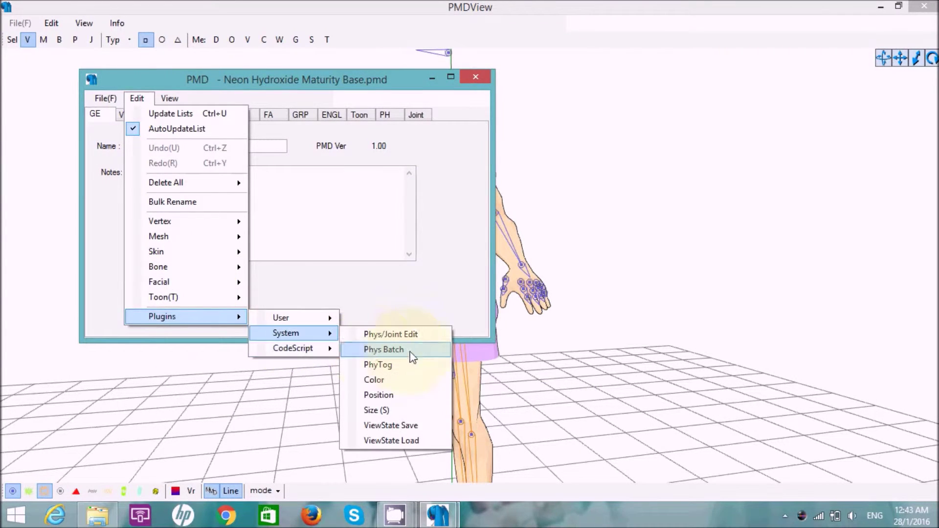
{"action": "left_click", "coordinate": [398, 411]}
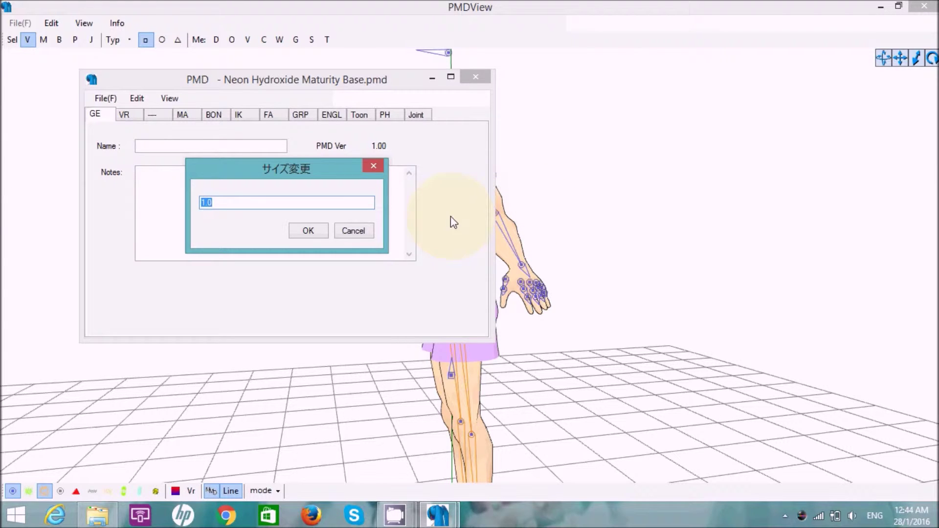
Step: Apply a .85 scale factor in the サイズ変更 dialog, then minimize the PMD window
{"action": "mouse_move", "coordinate": [335, 177]}
{"action": "left_mouse_down"}
{"action": "mouse_move", "coordinate": [378, 169]}
{"action": "mouse_move", "coordinate": [443, 178]}
{"action": "left_mouse_up"}
{"action": "left_click", "coordinate": [339, 202]}
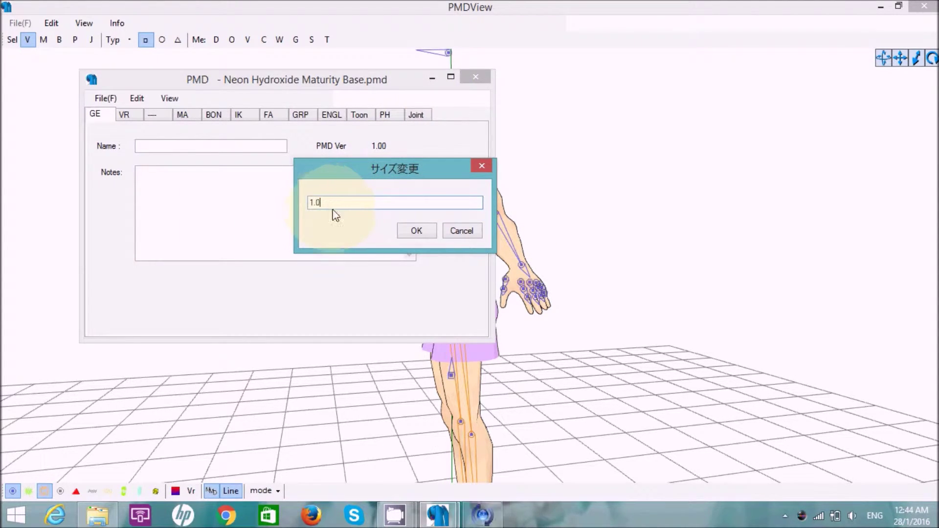
{"action": "key", "text": "BackSpace"}
{"action": "key", "text": "BackSpace"}
{"action": "key", "text": "BackSpace"}
{"action": "left_click", "coordinate": [416, 232]}
{"action": "left_click_drag", "start_coordinate": [399, 80], "coordinate": [196, 78]}
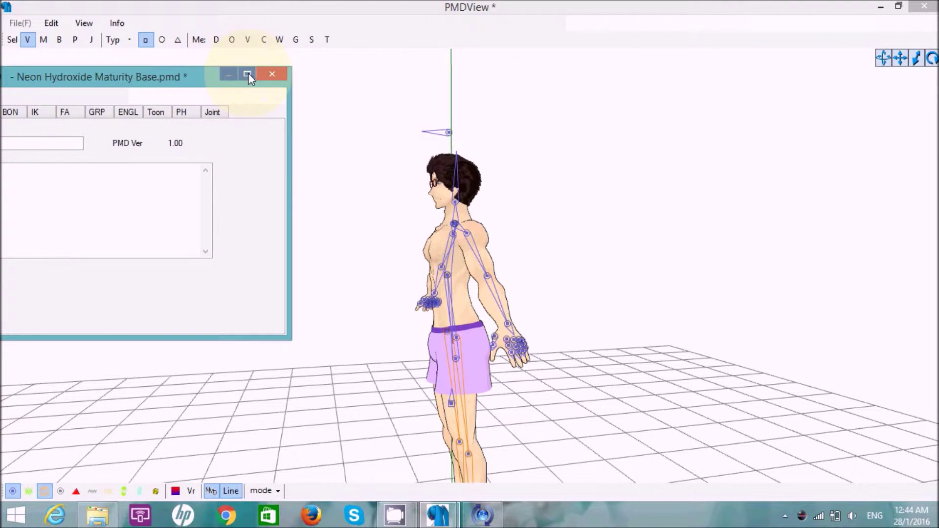
{"action": "left_click", "coordinate": [230, 74]}
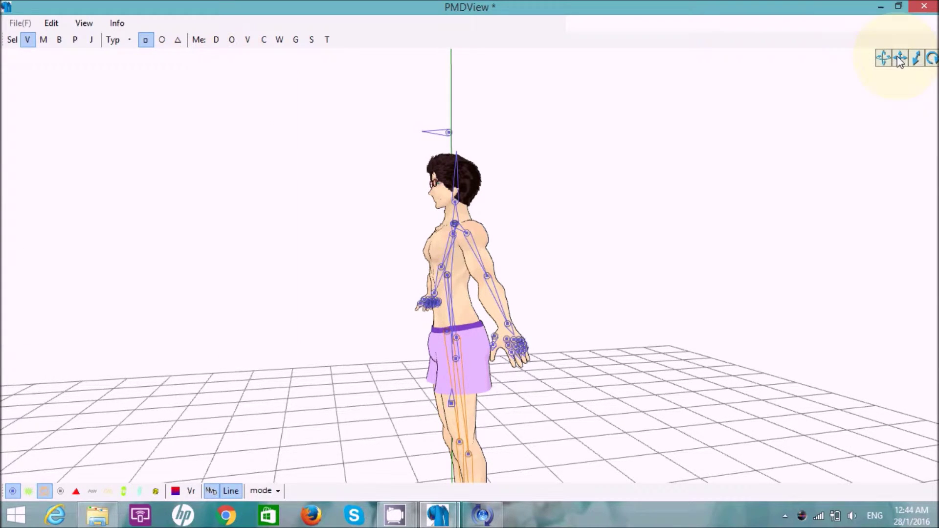
{"action": "left_click_drag", "start_coordinate": [883, 65], "coordinate": [883, 67]}
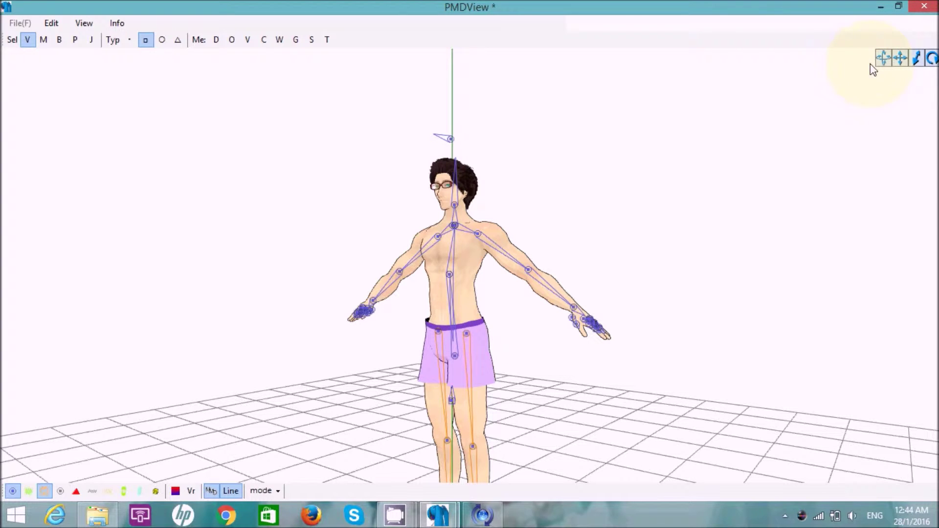
{"action": "left_click", "coordinate": [780, 469]}
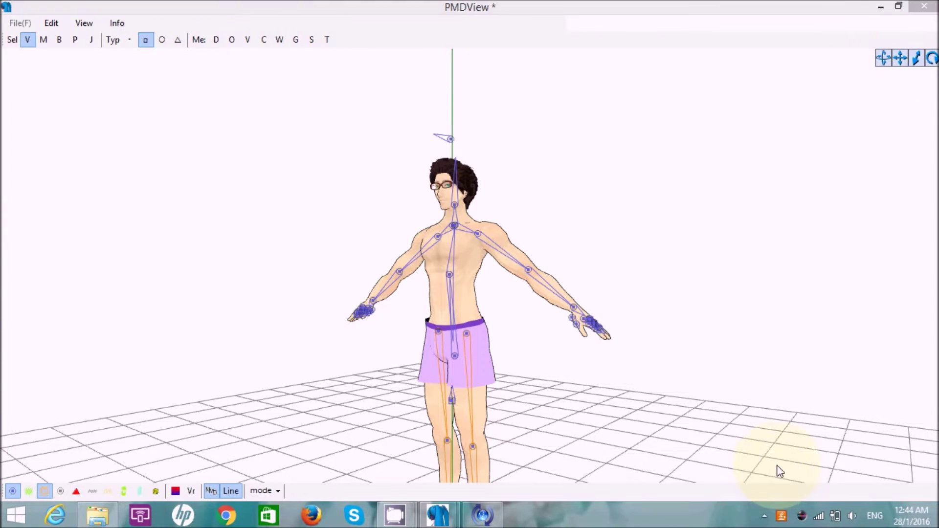
{"action": "left_click", "coordinate": [884, 65]}
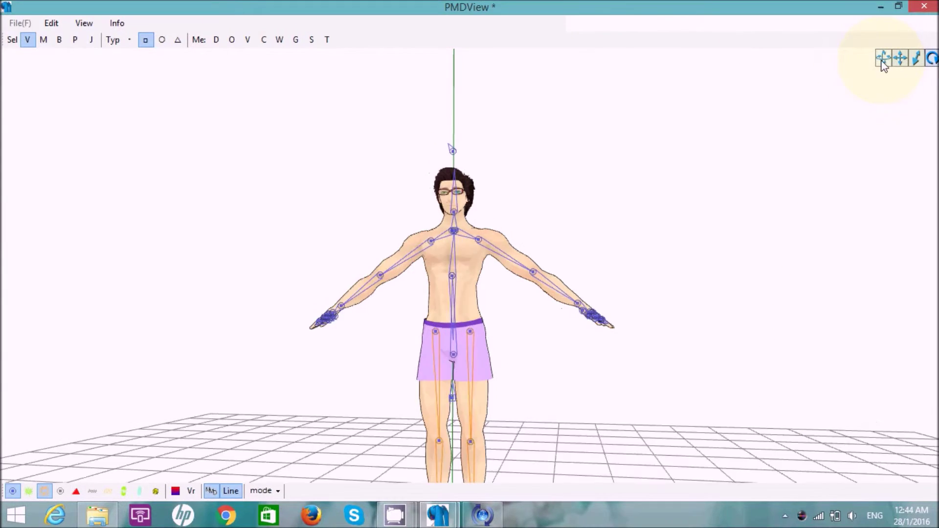
{"action": "left_click_drag", "start_coordinate": [902, 63], "coordinate": [883, 62]}
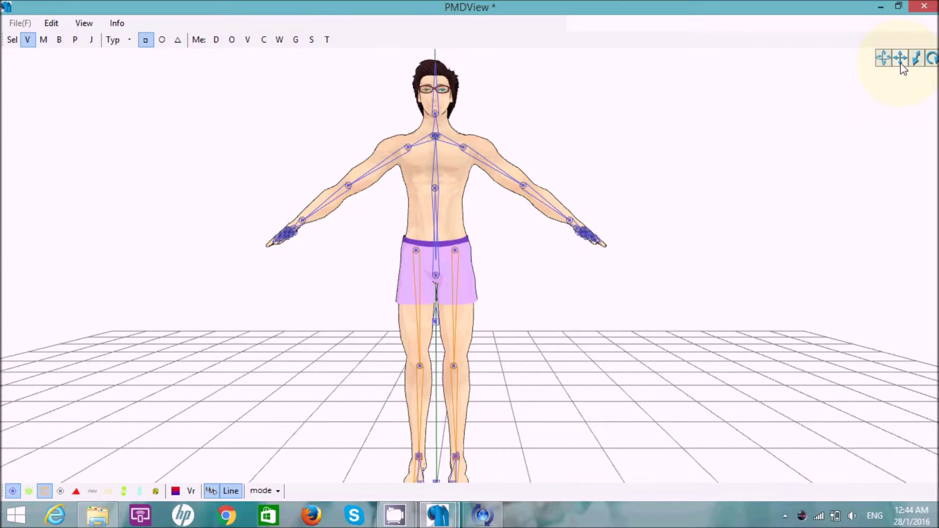
{"action": "left_click_drag", "start_coordinate": [901, 62], "coordinate": [902, 63]}
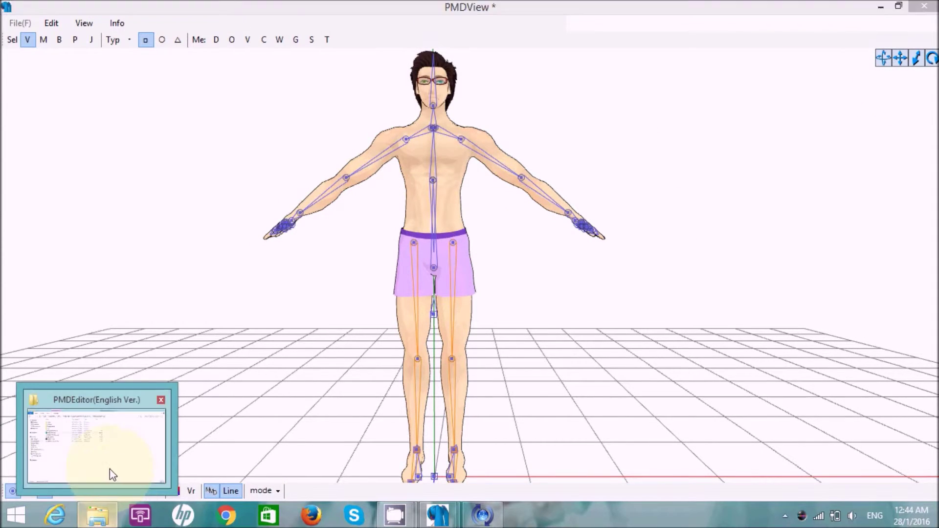
{"action": "left_click", "coordinate": [110, 474]}
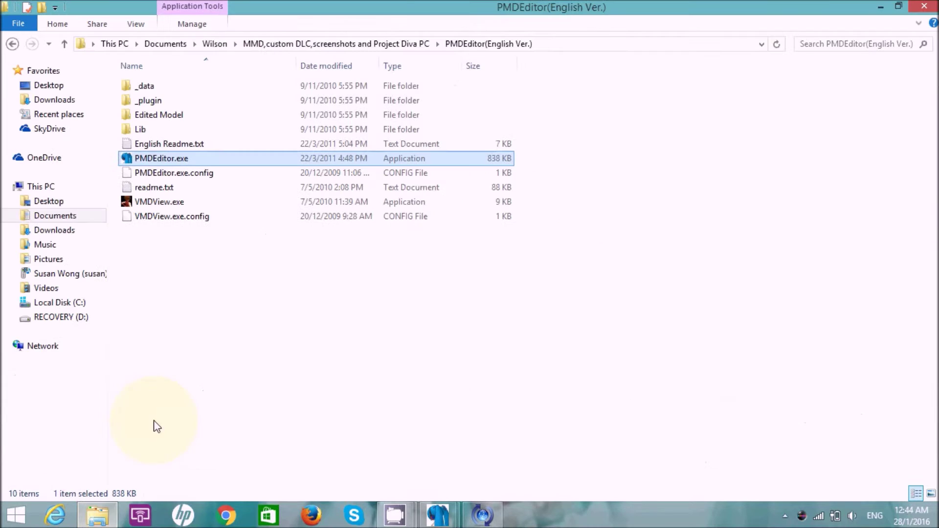
Step: Navigate Explorer to the Dancer folder inside the MMD folder
{"action": "left_click", "coordinate": [899, 6]}
{"action": "left_click", "coordinate": [174, 65]}
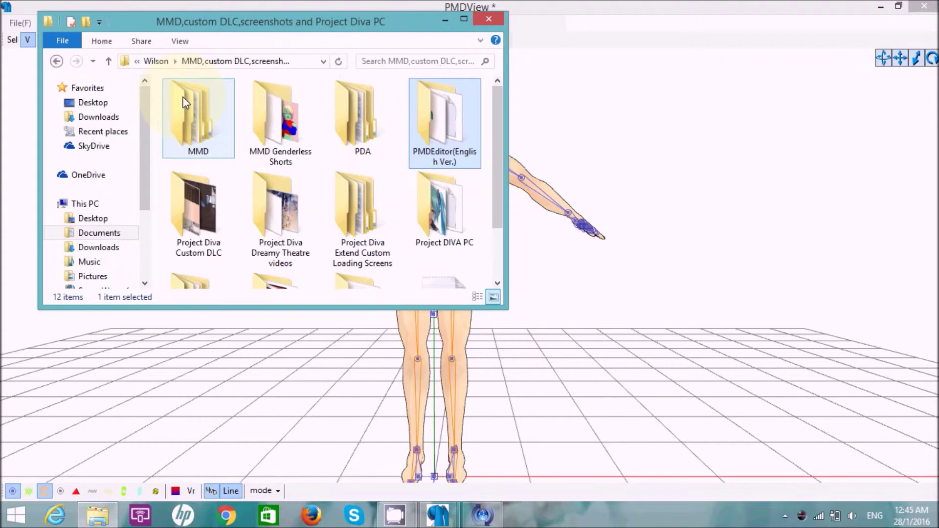
{"action": "double_click", "coordinate": [196, 118]}
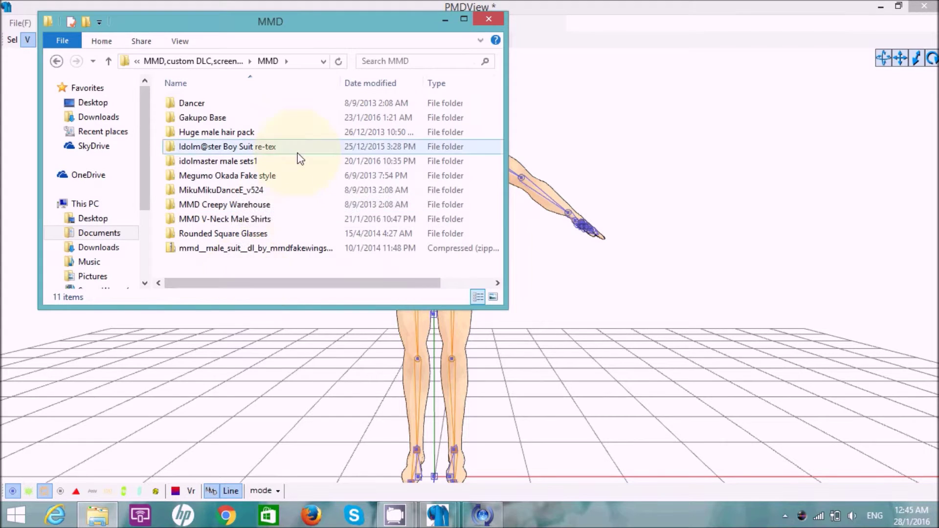
{"action": "double_click", "coordinate": [230, 108]}
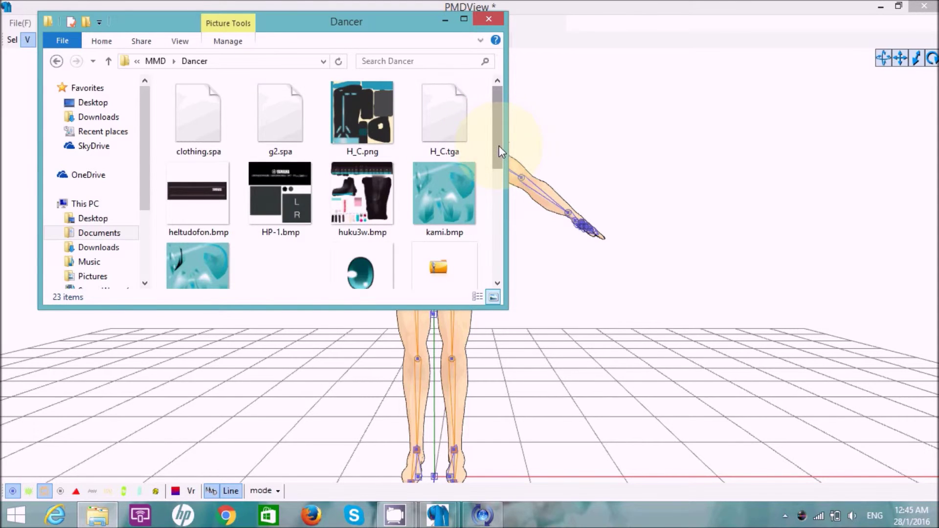
{"action": "left_click_drag", "start_coordinate": [499, 147], "coordinate": [495, 106]}
{"action": "scroll", "coordinate": [500, 150], "scroll_direction": "down", "scroll_amount": 1}
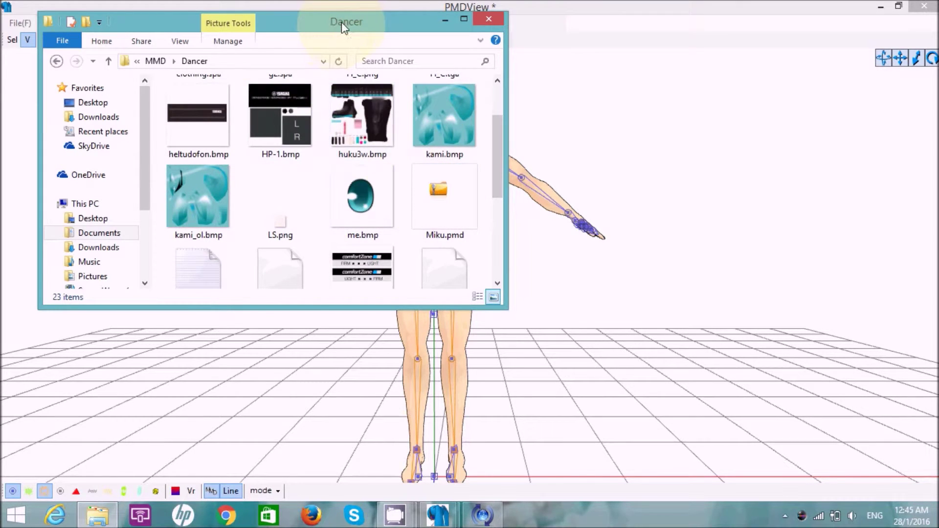
{"action": "left_click_drag", "start_coordinate": [341, 22], "coordinate": [223, 39]}
Step: Import Miku.pmd into PMDView with the Add option, then close the Dancer folder
{"action": "left_click_drag", "start_coordinate": [327, 214], "coordinate": [635, 208]}
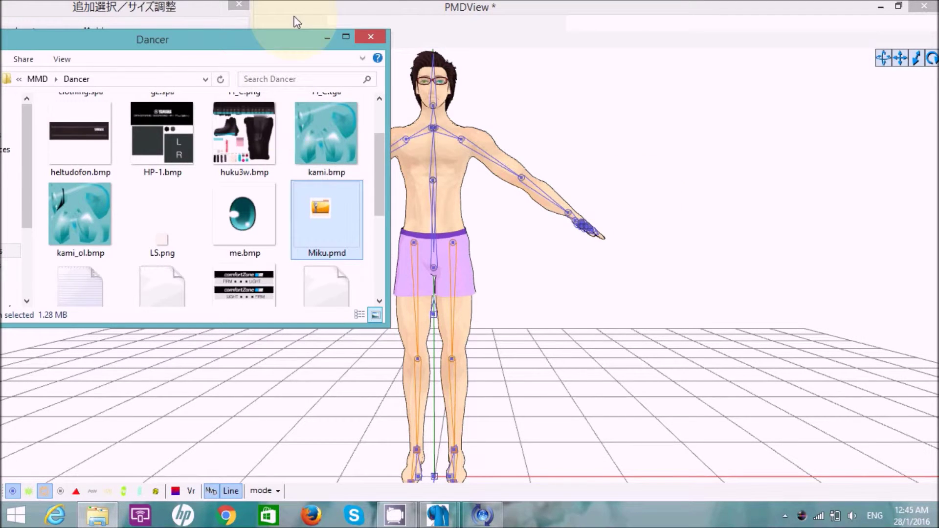
{"action": "left_click", "coordinate": [166, 11]}
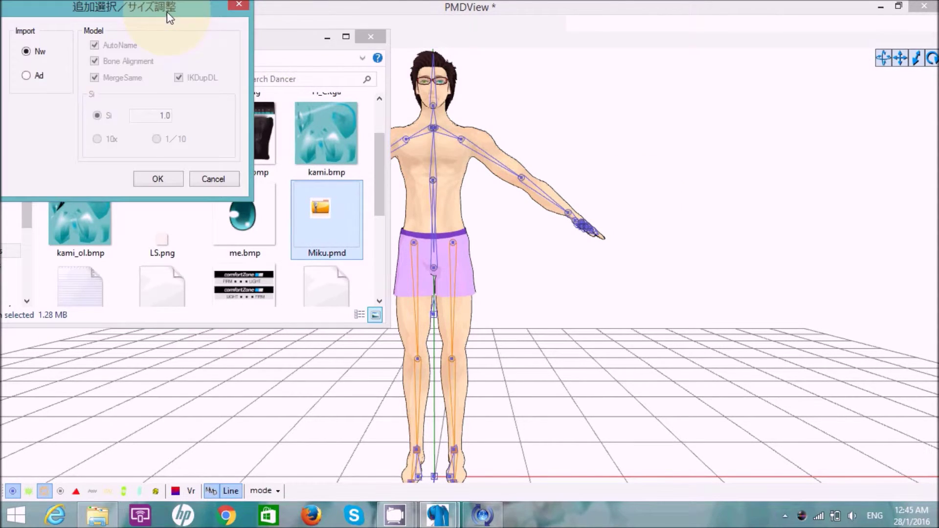
{"action": "left_click", "coordinate": [28, 77]}
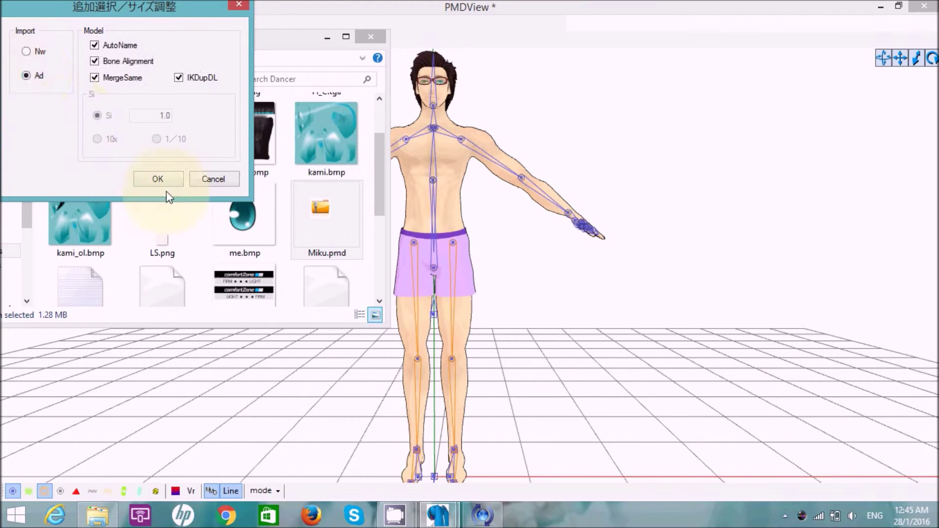
{"action": "left_click", "coordinate": [165, 181]}
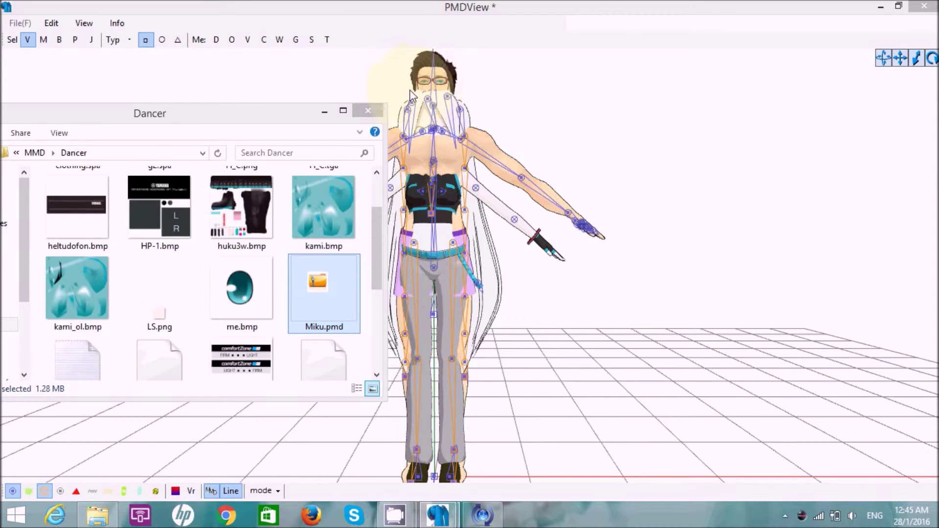
{"action": "left_click", "coordinate": [367, 113]}
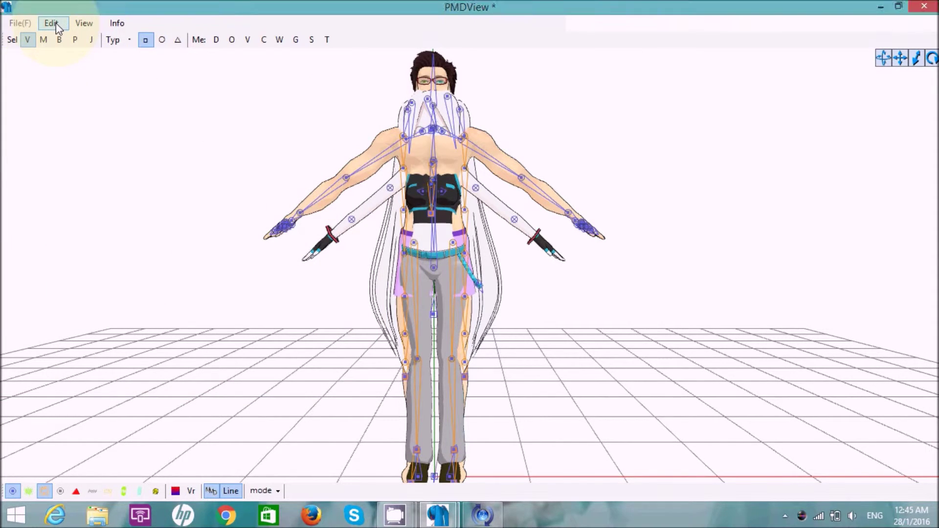
Step: Close the This PC window and undo the Miku.pmd import
{"action": "left_click", "coordinate": [101, 517]}
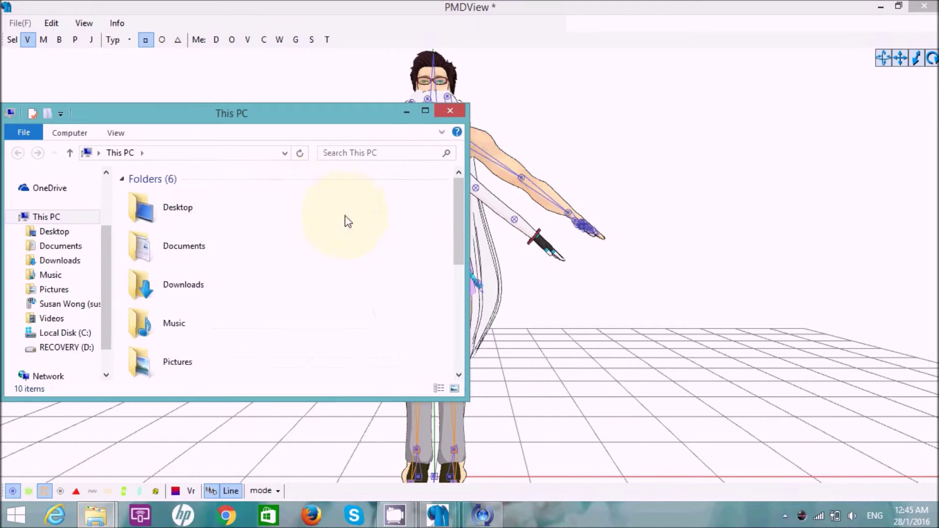
{"action": "left_click", "coordinate": [407, 115]}
{"action": "left_click", "coordinate": [62, 24]}
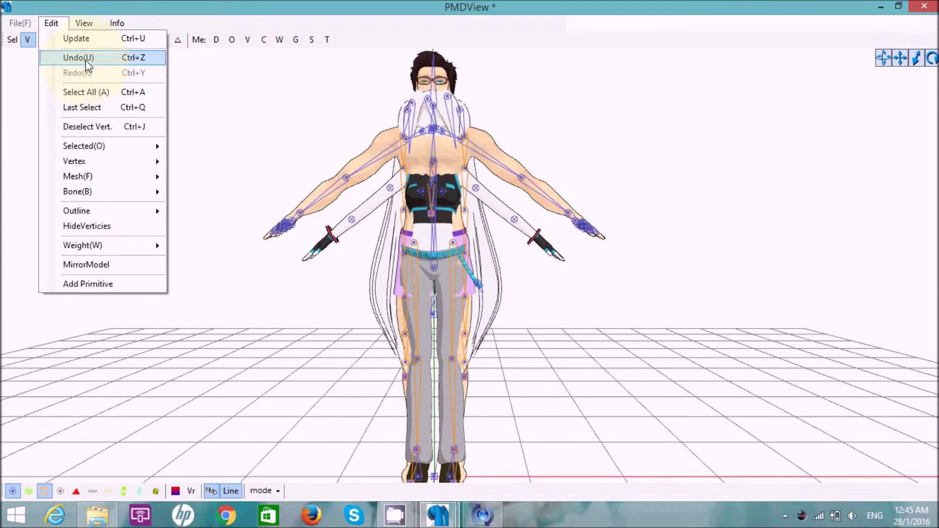
{"action": "left_click", "coordinate": [84, 58]}
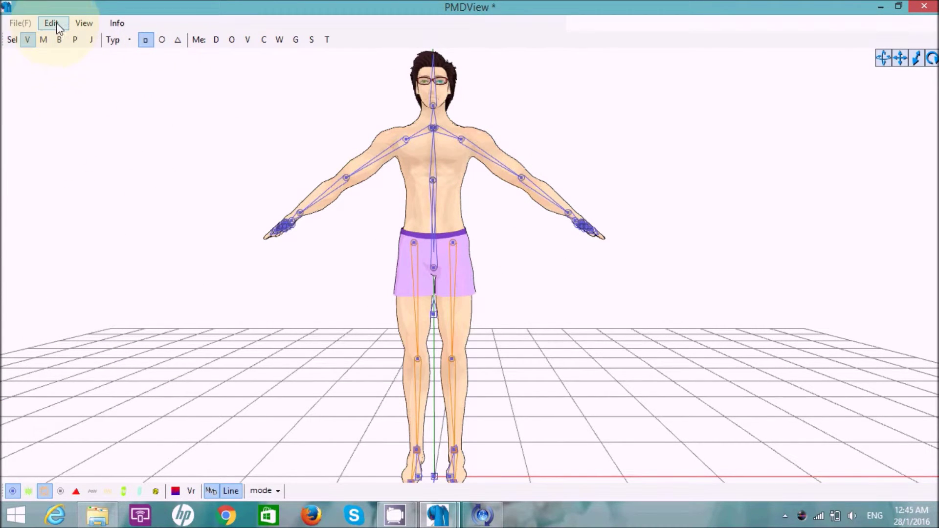
{"action": "mouse_move", "coordinate": [438, 515]}
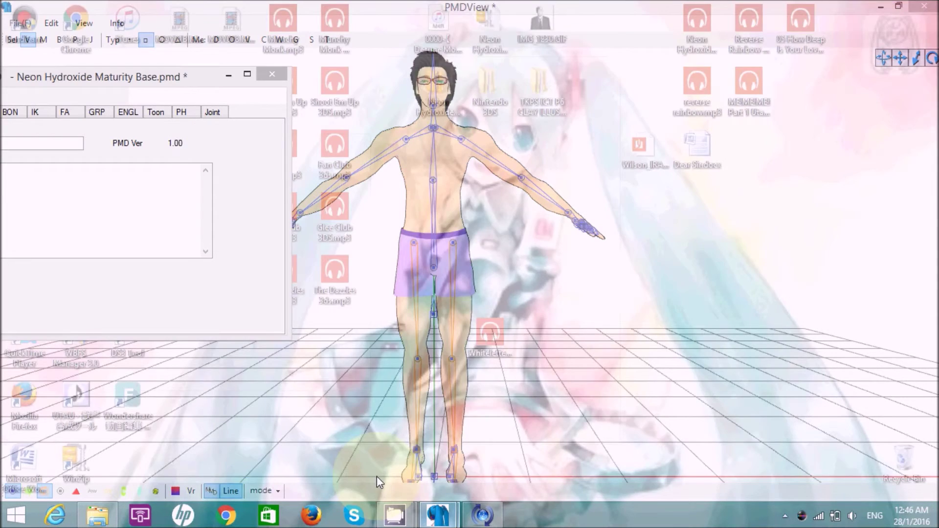
Step: Bring the Neon Hydroxide Maturity Base.pmd editor up and open its File menu
{"action": "left_click", "coordinate": [377, 476]}
{"action": "left_click_drag", "start_coordinate": [53, 84], "coordinate": [231, 17]}
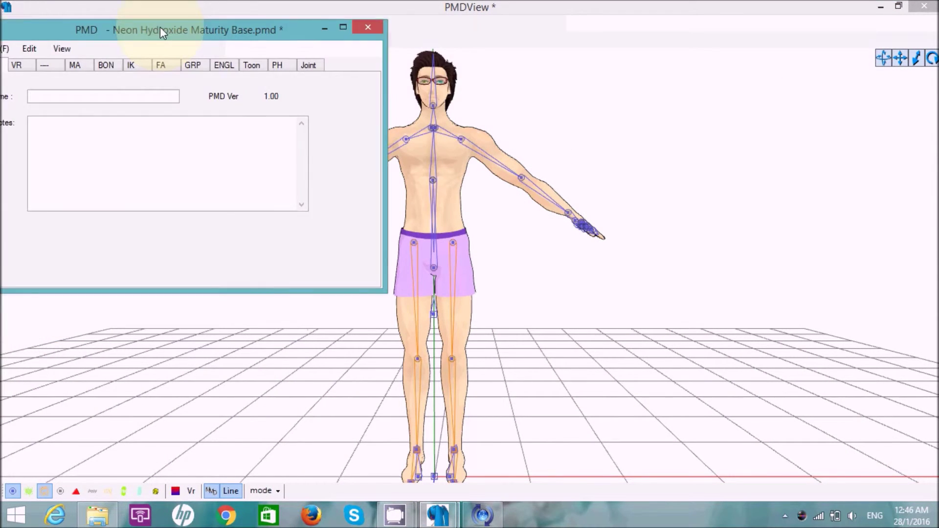
{"action": "left_click", "coordinate": [79, 30]}
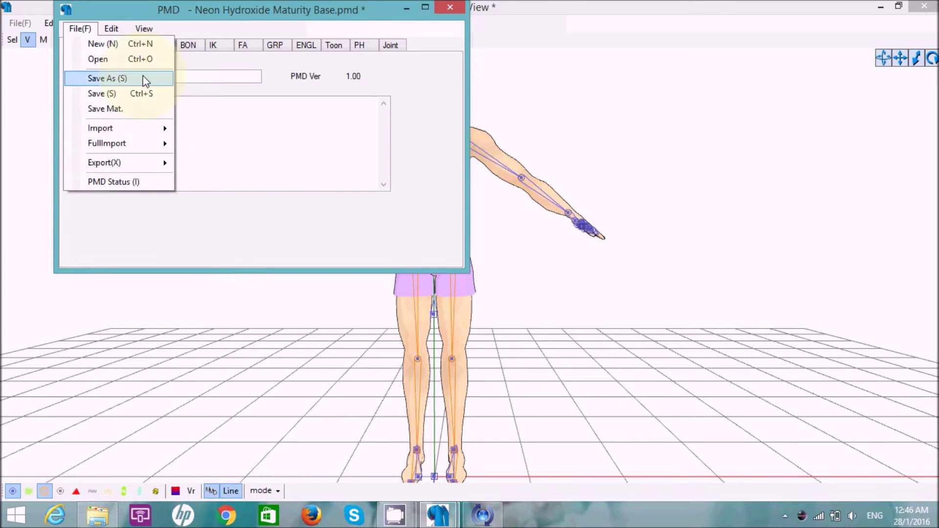
Step: Save As over Neon Hydroxide Maturity Base.pmd, confirming the overwrite
{"action": "left_click", "coordinate": [110, 78]}
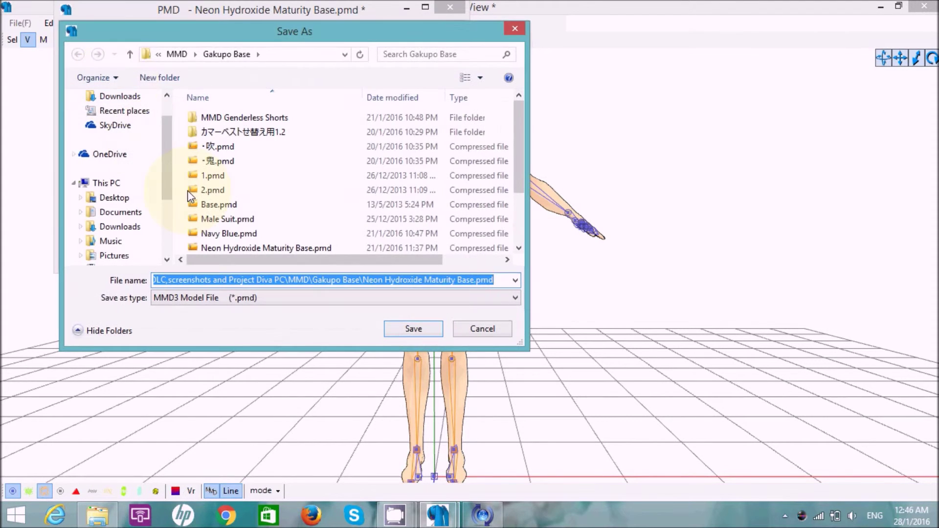
{"action": "left_click", "coordinate": [282, 246]}
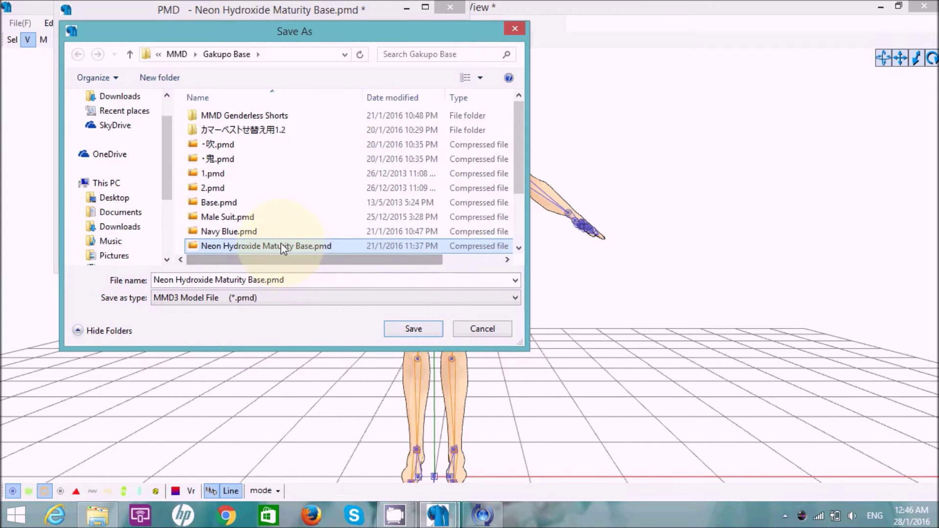
{"action": "left_click", "coordinate": [414, 329]}
{"action": "left_click", "coordinate": [470, 263]}
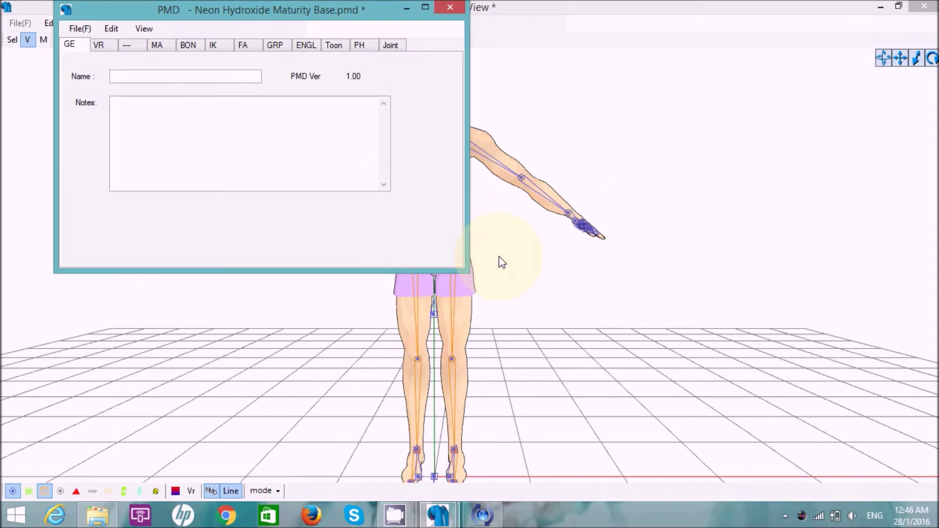
{"action": "left_click_drag", "start_coordinate": [389, 15], "coordinate": [241, 111]}
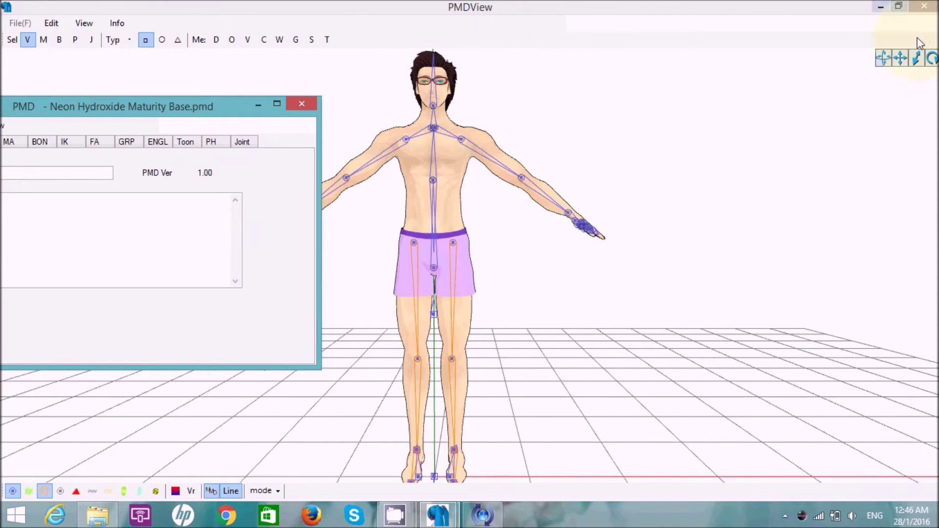
Step: Orbit the shrunken model in PMDView through side and angled views, ending front-on
{"action": "left_click", "coordinate": [900, 57]}
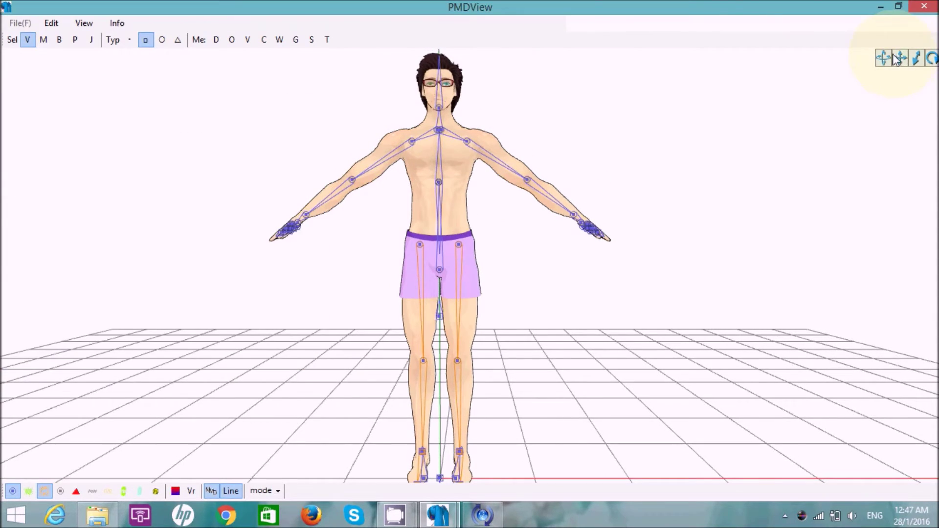
{"action": "left_click", "coordinate": [885, 61]}
{"action": "left_click_drag", "start_coordinate": [882, 60], "coordinate": [882, 63]}
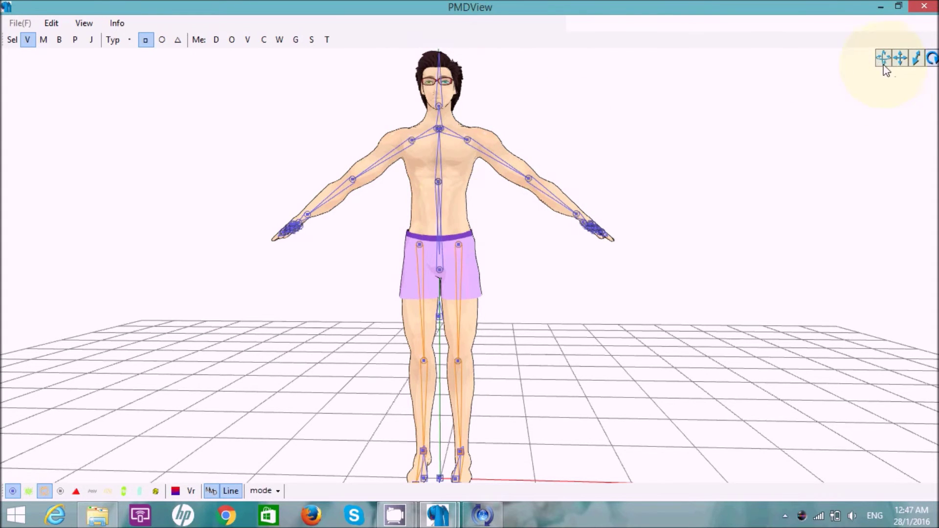
{"action": "left_click_drag", "start_coordinate": [883, 60], "coordinate": [880, 58]}
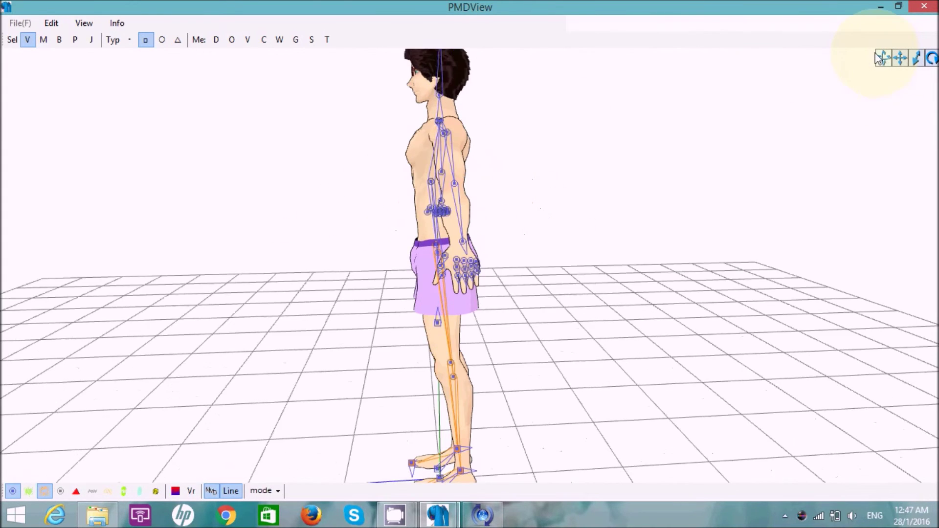
{"action": "mouse_move", "coordinate": [881, 59]}
{"action": "left_mouse_down"}
{"action": "mouse_move", "coordinate": [904, 61]}
{"action": "mouse_move", "coordinate": [887, 62]}
{"action": "mouse_move", "coordinate": [886, 72]}
{"action": "left_mouse_up"}
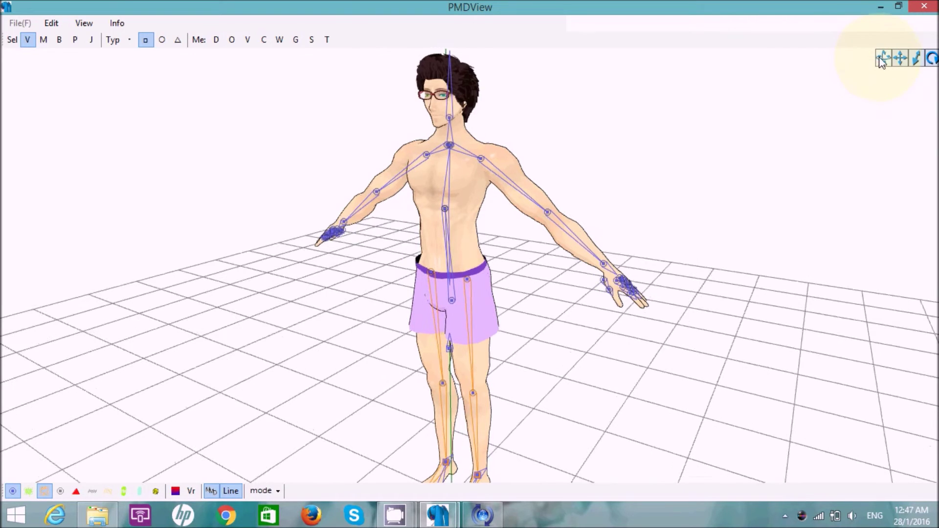
{"action": "left_click_drag", "start_coordinate": [879, 63], "coordinate": [879, 63]}
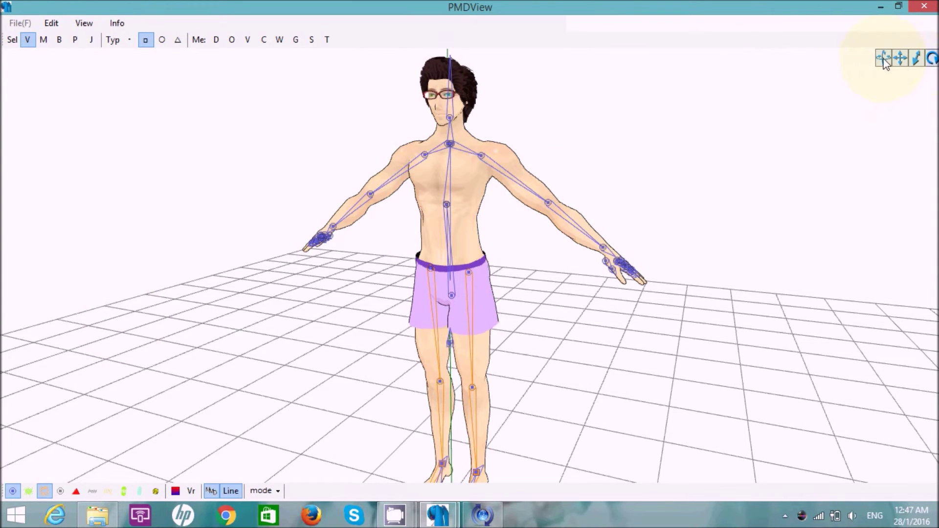
{"action": "left_click_drag", "start_coordinate": [883, 60], "coordinate": [878, 63]}
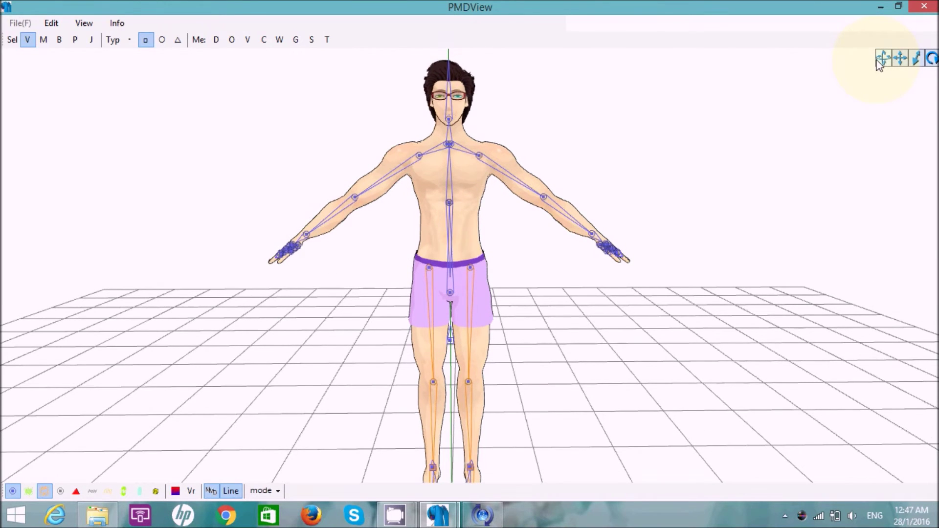
{"action": "left_click_drag", "start_coordinate": [880, 63], "coordinate": [881, 59]}
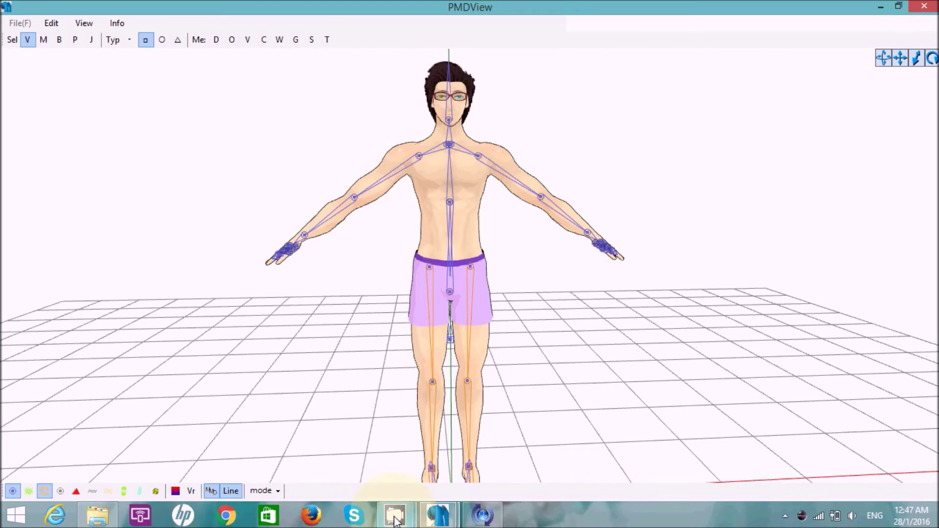
Step: Save Neon Hydroxide Maturity Base.pmd with File > Save, then close PMDEditor
{"action": "mouse_move", "coordinate": [395, 515]}
{"action": "left_click", "coordinate": [425, 463]}
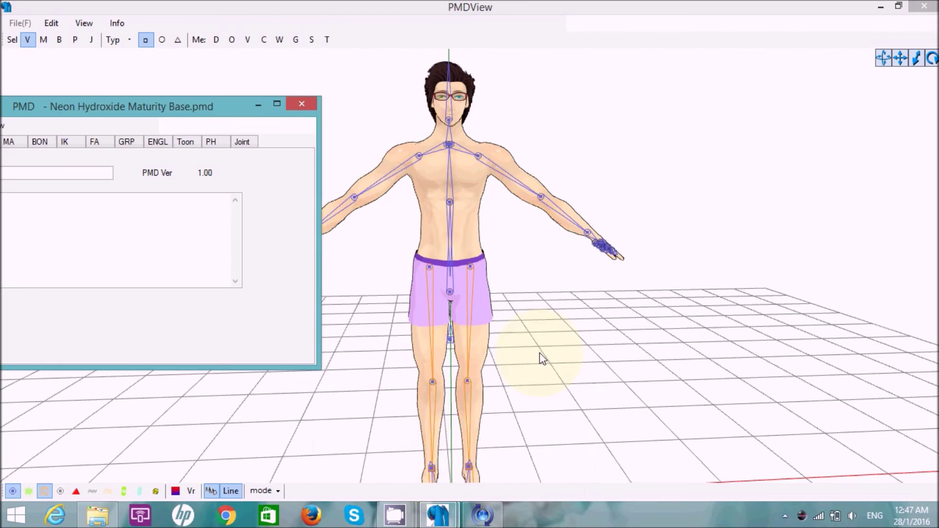
{"action": "left_click_drag", "start_coordinate": [84, 107], "coordinate": [173, 92]}
{"action": "left_click", "coordinate": [22, 111]}
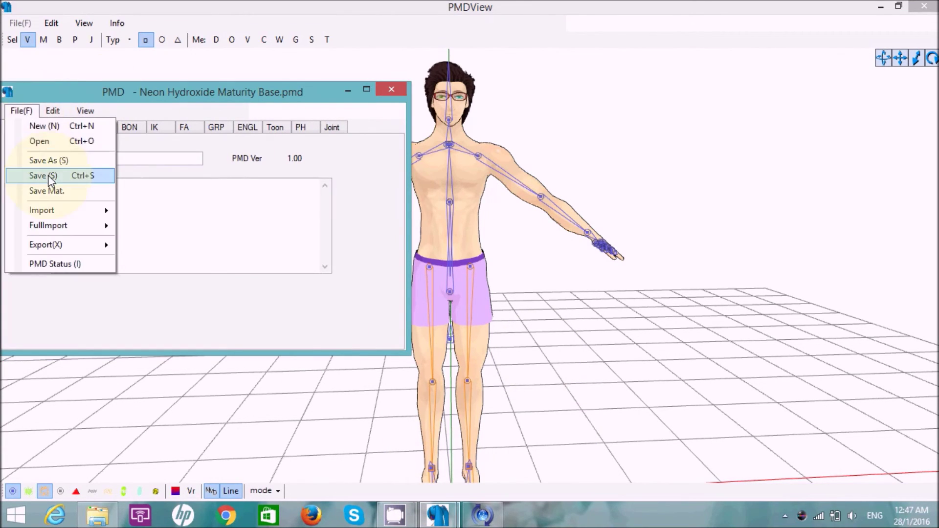
{"action": "left_click", "coordinate": [50, 176]}
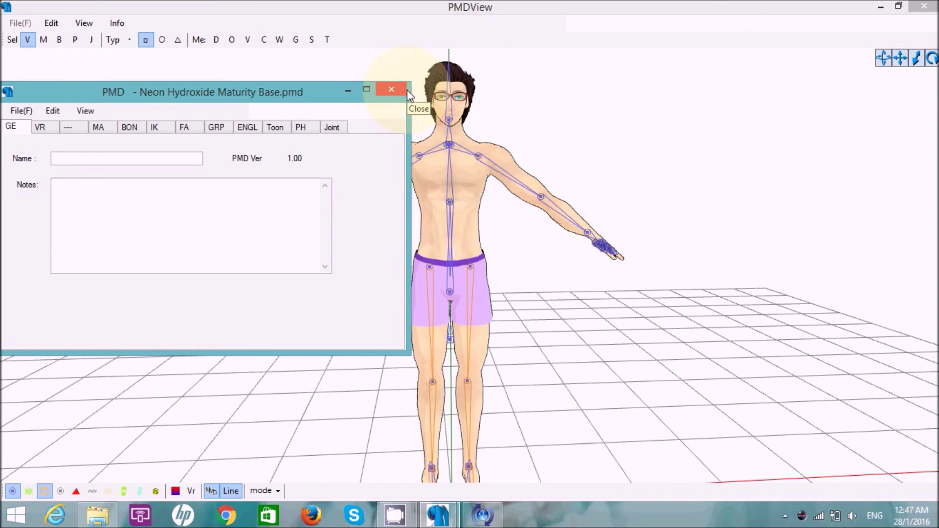
{"action": "left_click", "coordinate": [397, 91]}
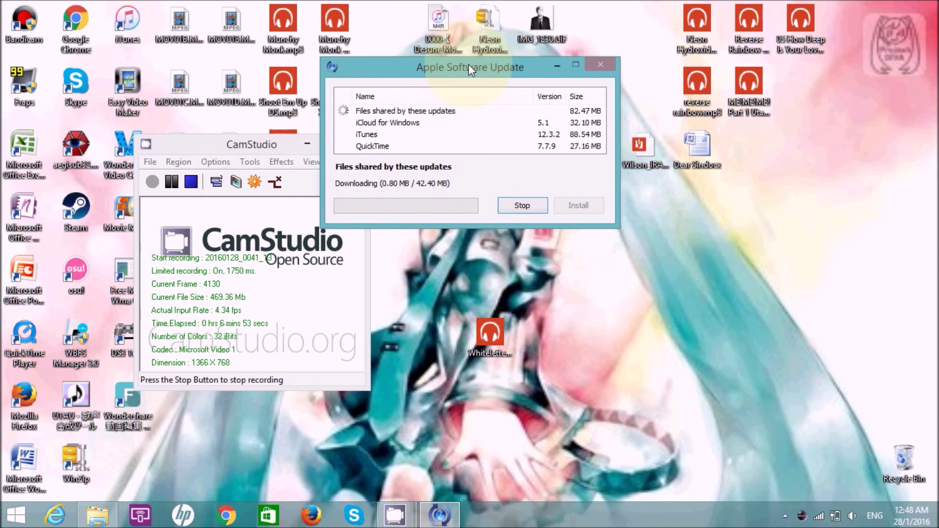
Step: Drag the Apple Software Update window to the top right and bring CamStudio to the front
{"action": "left_click_drag", "start_coordinate": [457, 64], "coordinate": [613, 47]}
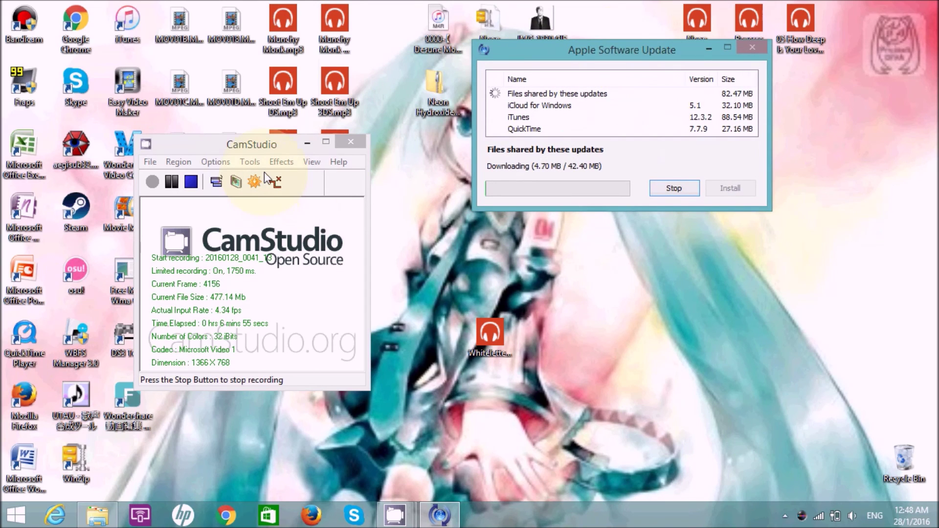
{"action": "left_click", "coordinate": [273, 149]}
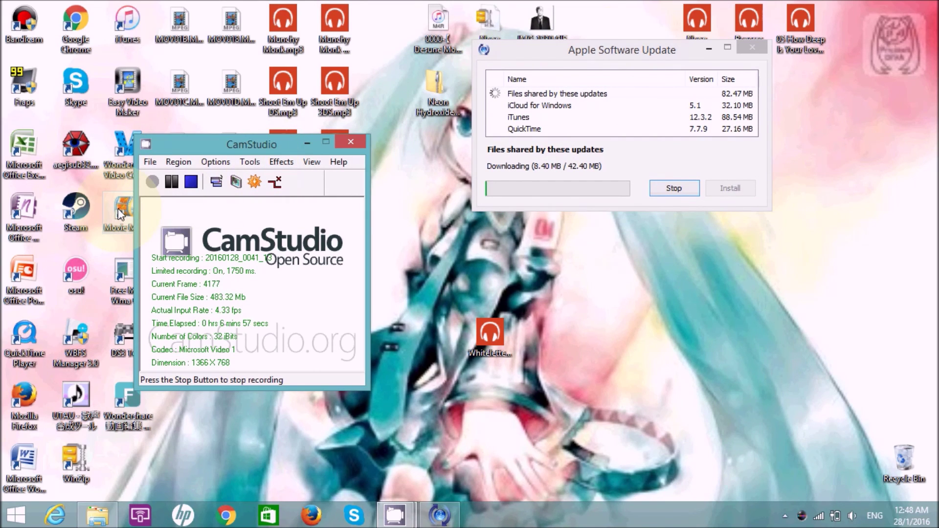